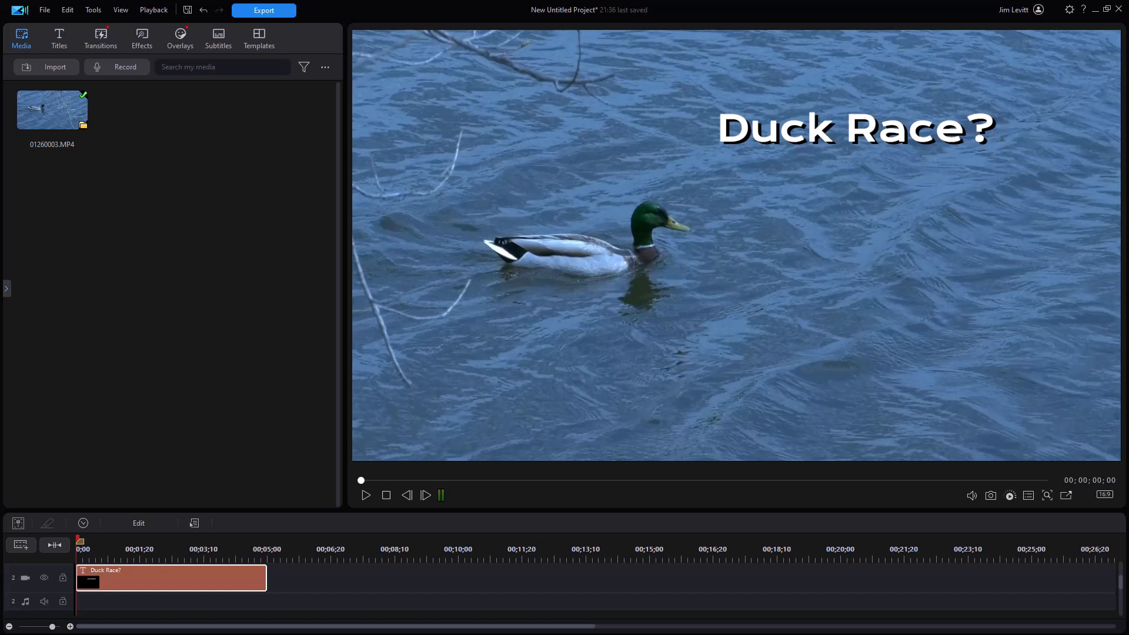
Play the Duck Race? title over the duck clip and return the playhead to the start
click(365, 494)
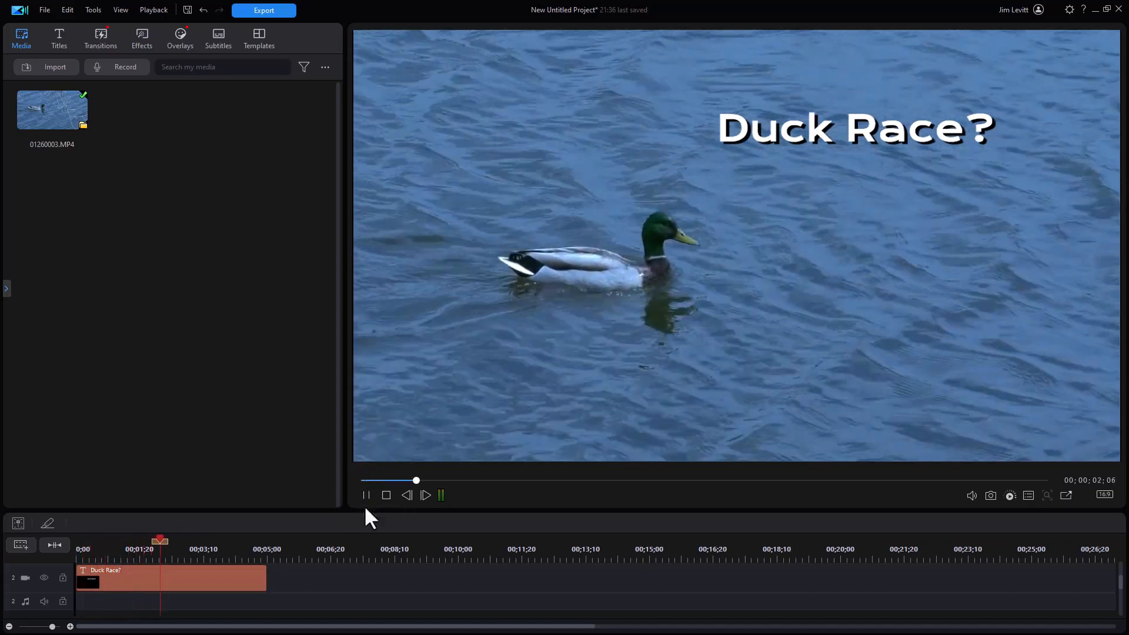
click(365, 492)
drag(199, 540, 65, 549)
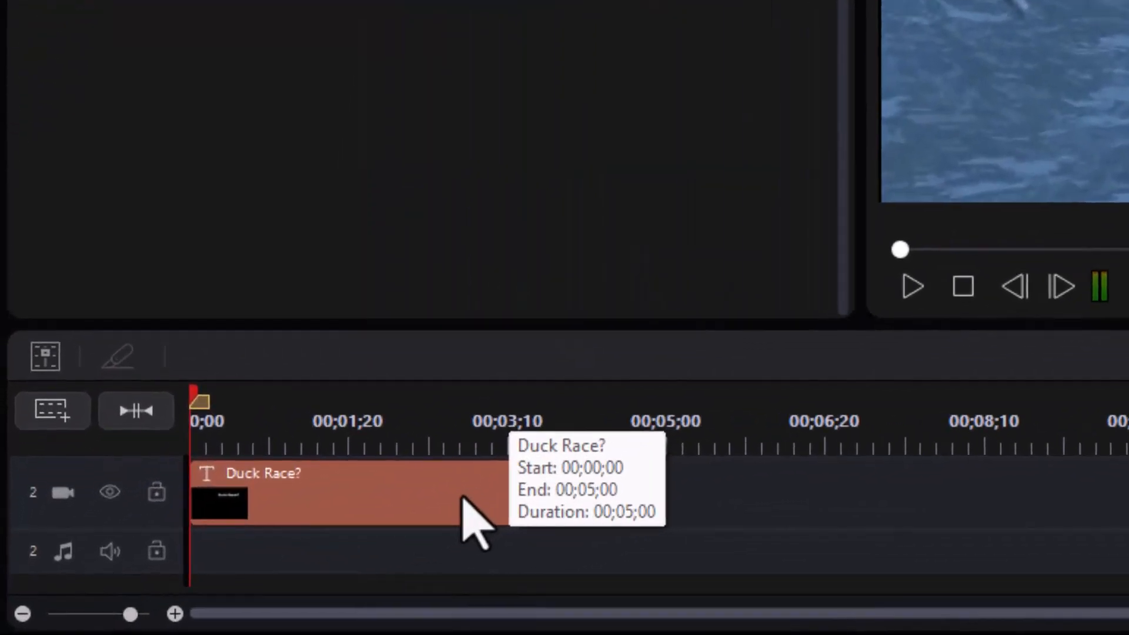
Open the Duck Race? title clip from the timeline for advanced editing
click(195, 578)
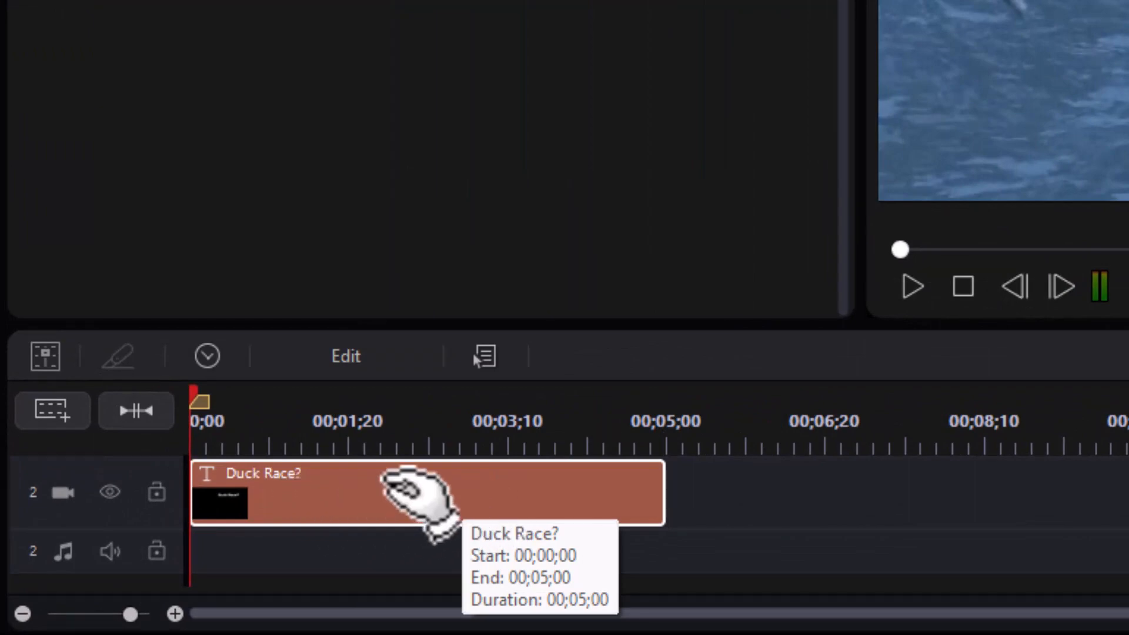
click(352, 360)
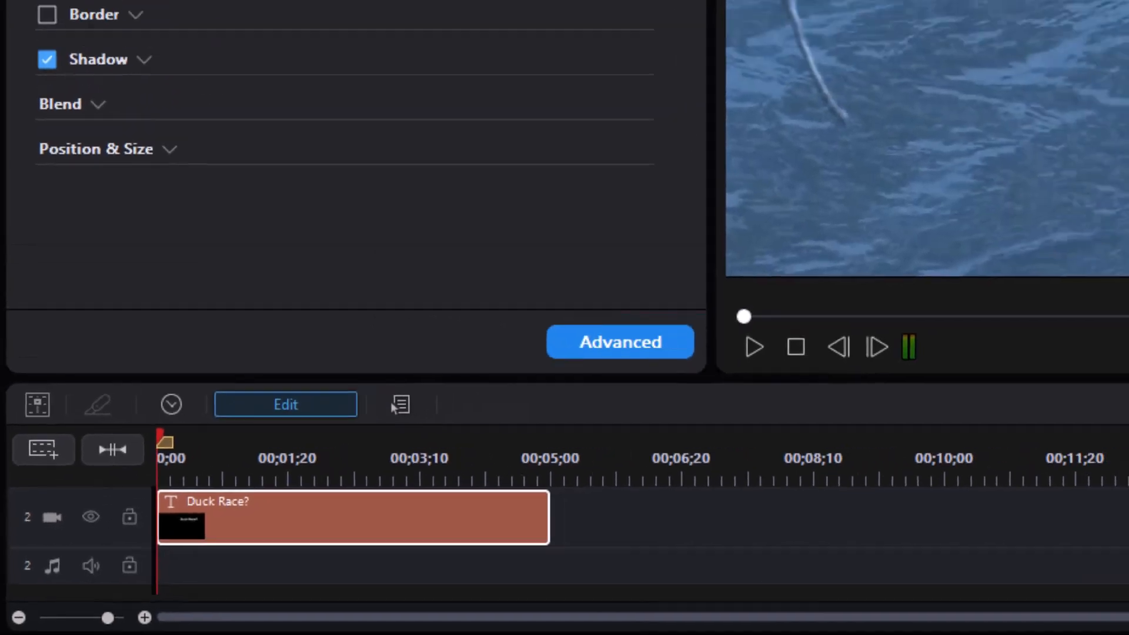
click(347, 30)
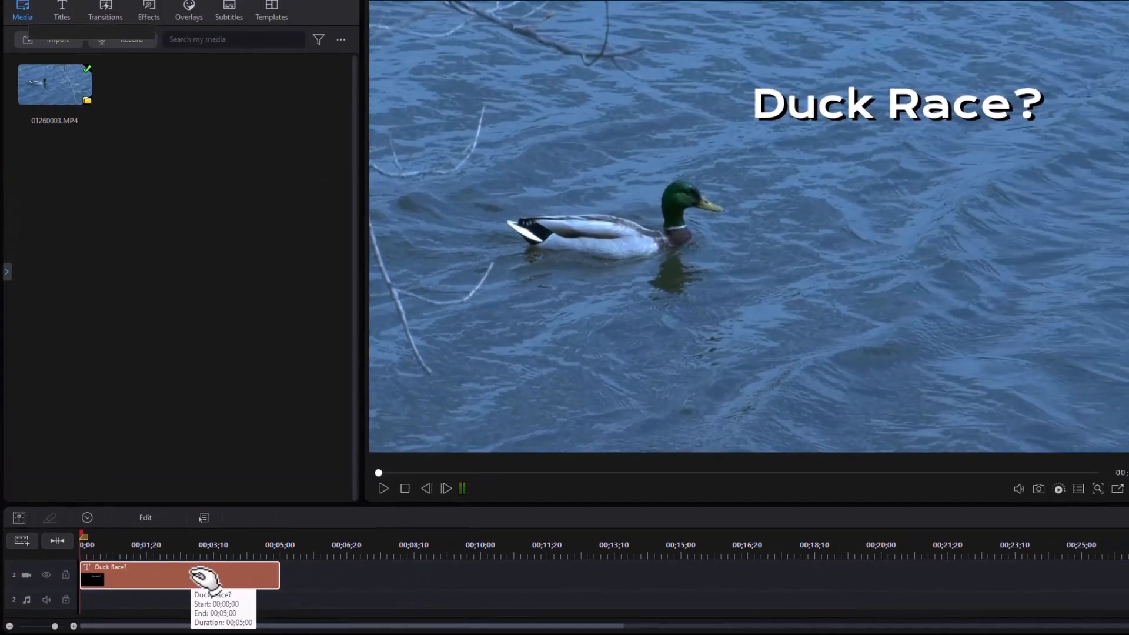
double_click(259, 559)
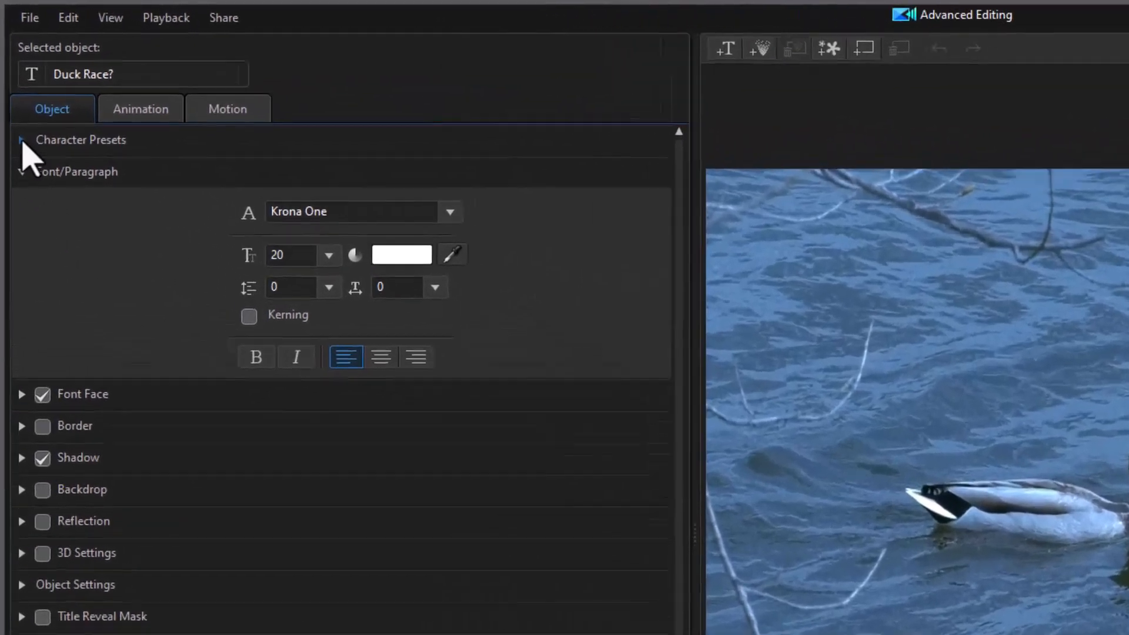
Save the title's current style as a custom character preset in My Presets, and show the Default character types again
click(20, 125)
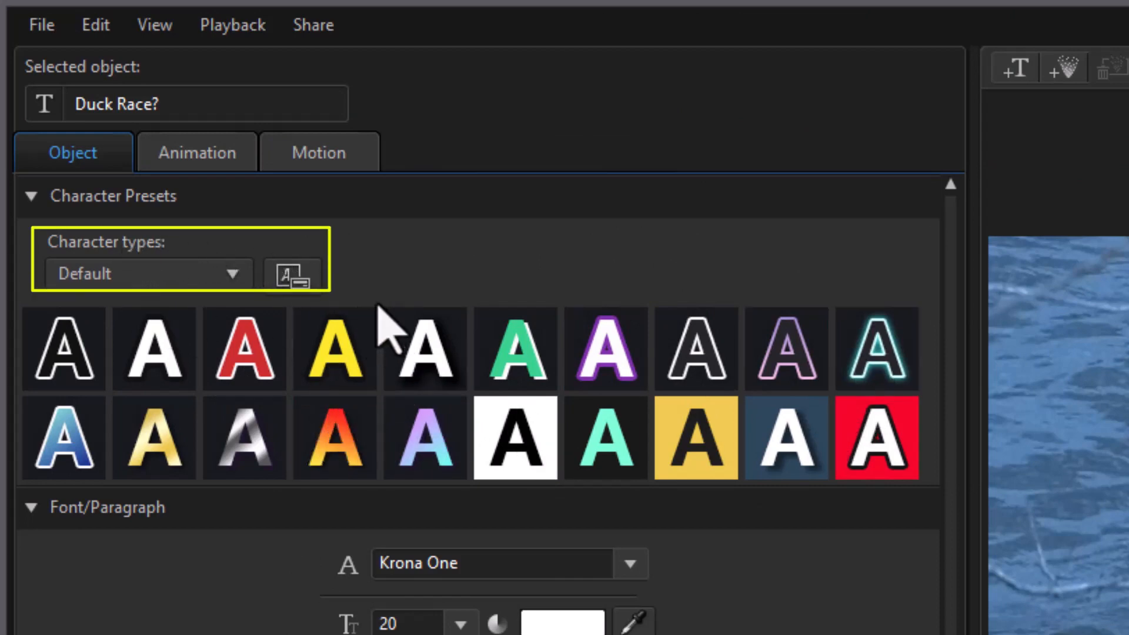
click(239, 278)
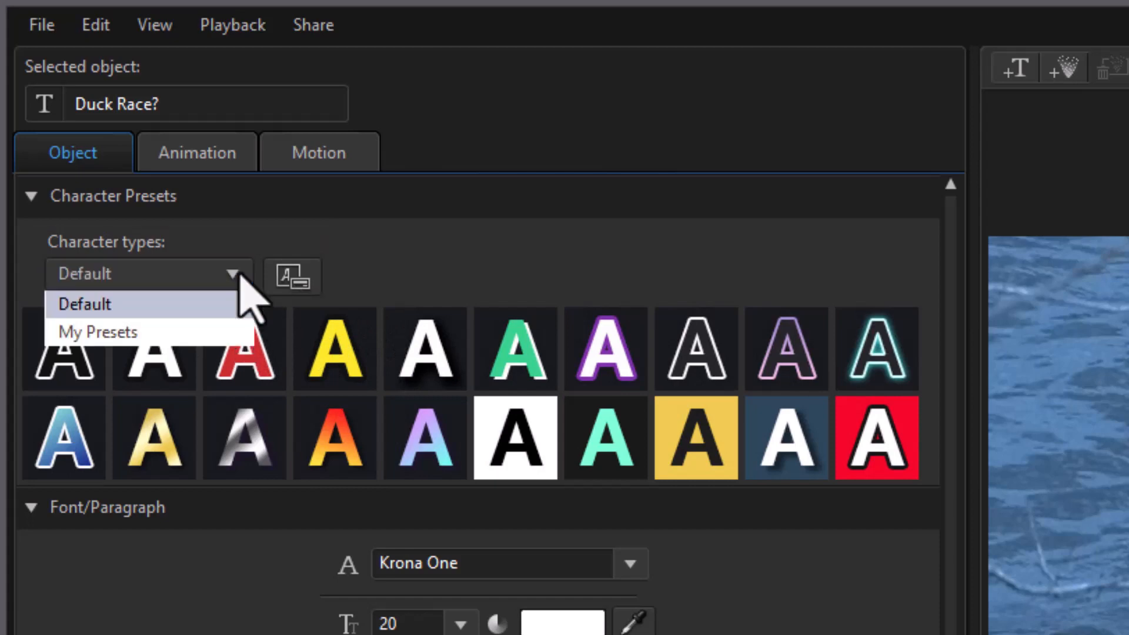
click(195, 333)
click(97, 353)
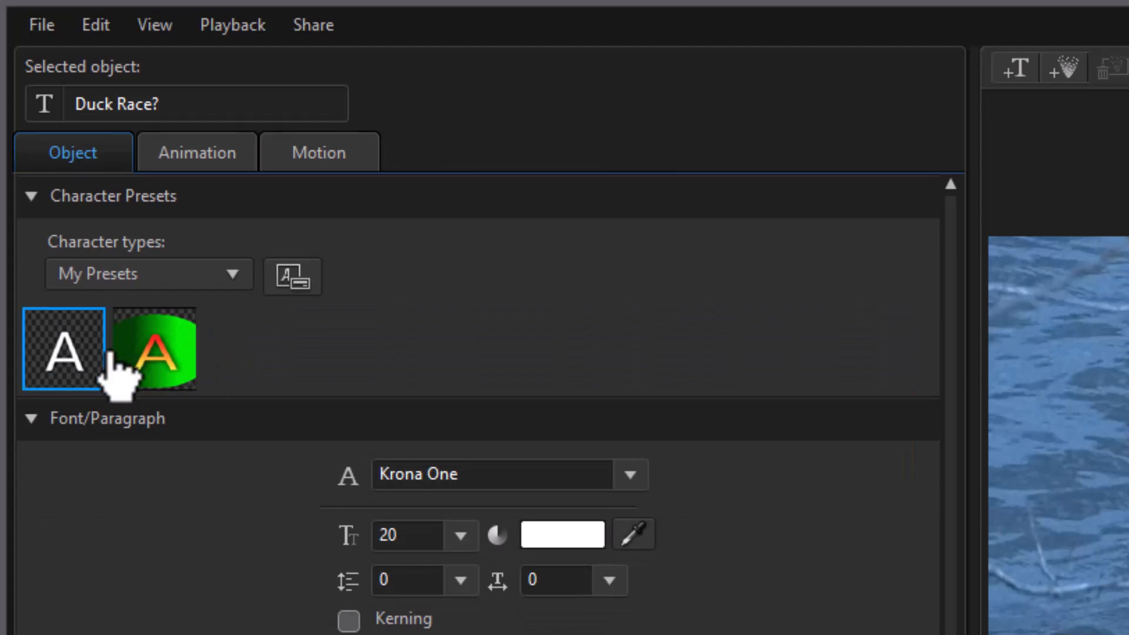
click(160, 347)
click(97, 353)
click(191, 352)
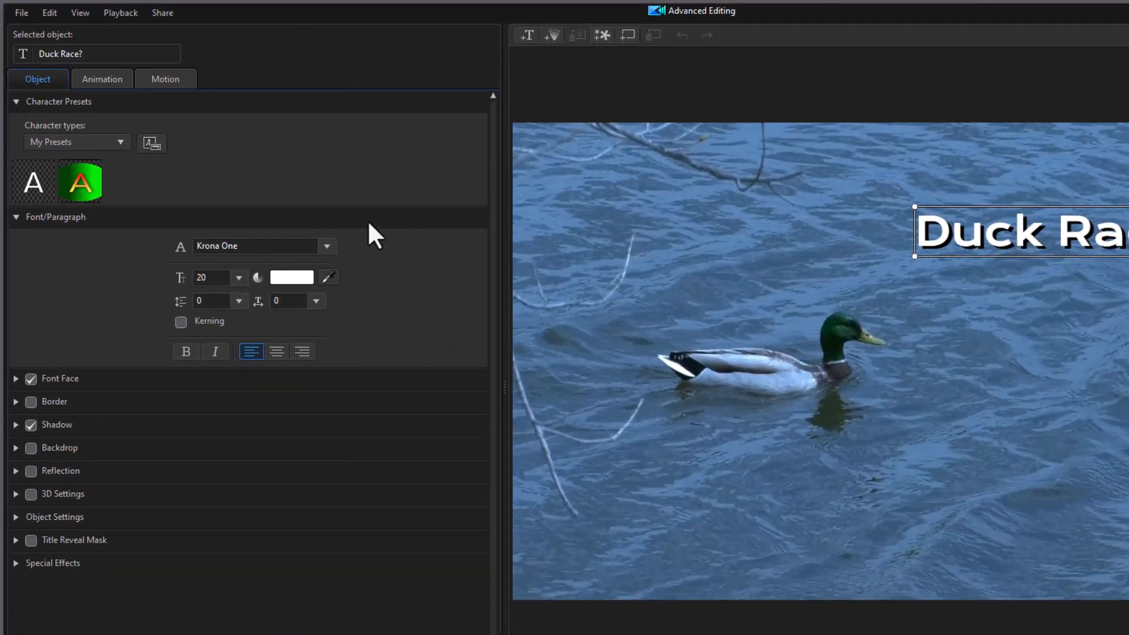
click(152, 144)
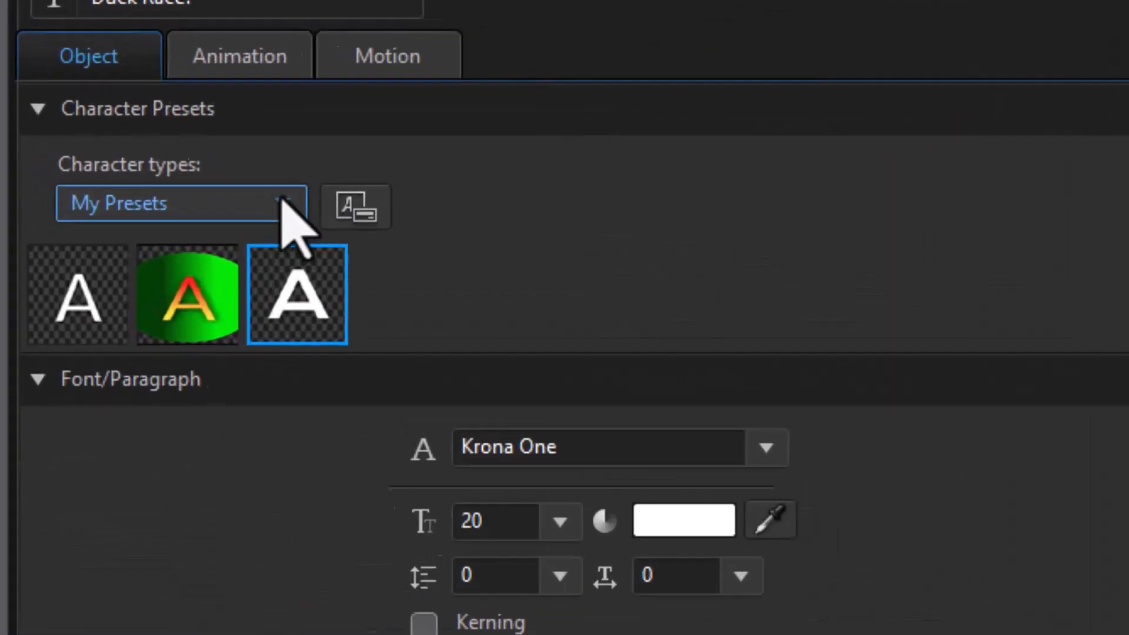
click(120, 141)
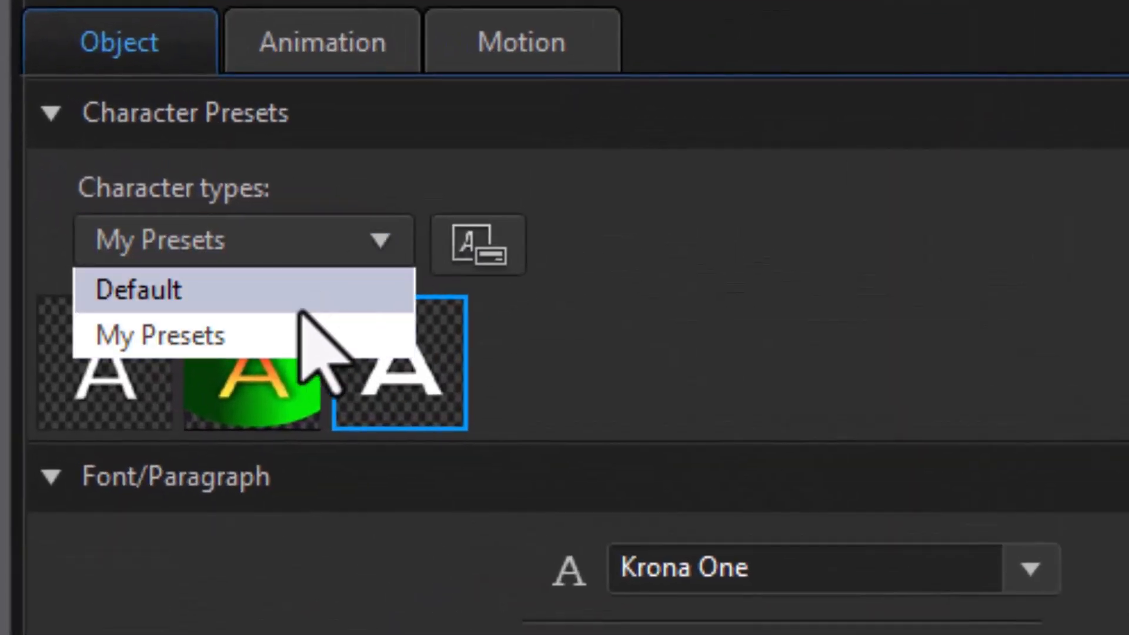
click(301, 289)
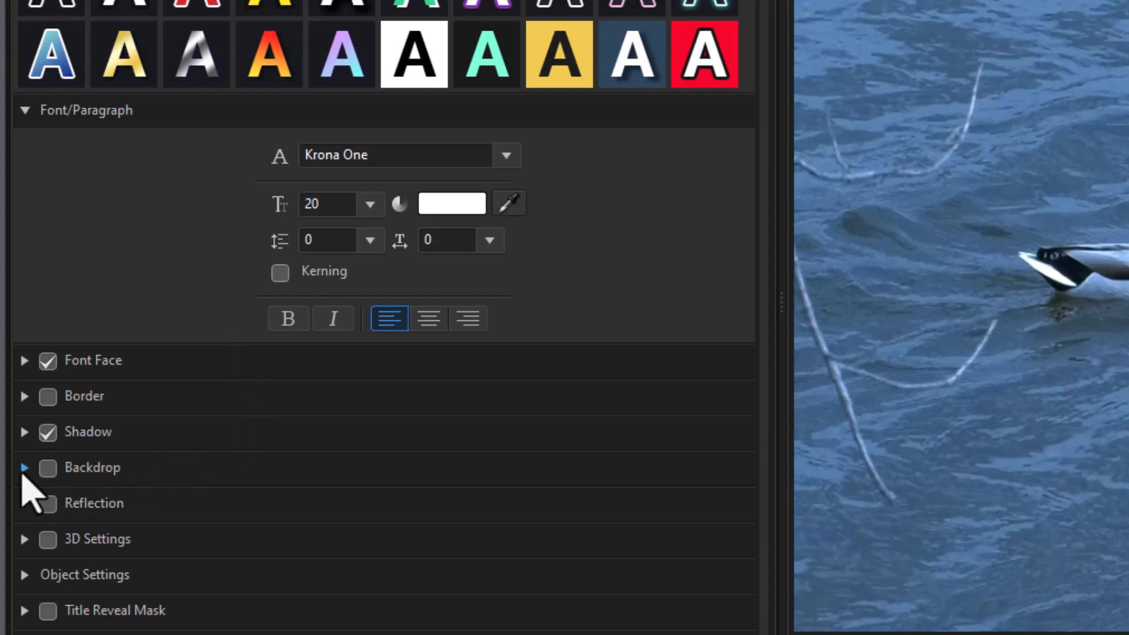
Enable a backdrop on the Duck Race? title and move the title to the upper-left area of the frame, above the duck
scroll(23, 477, down, 3)
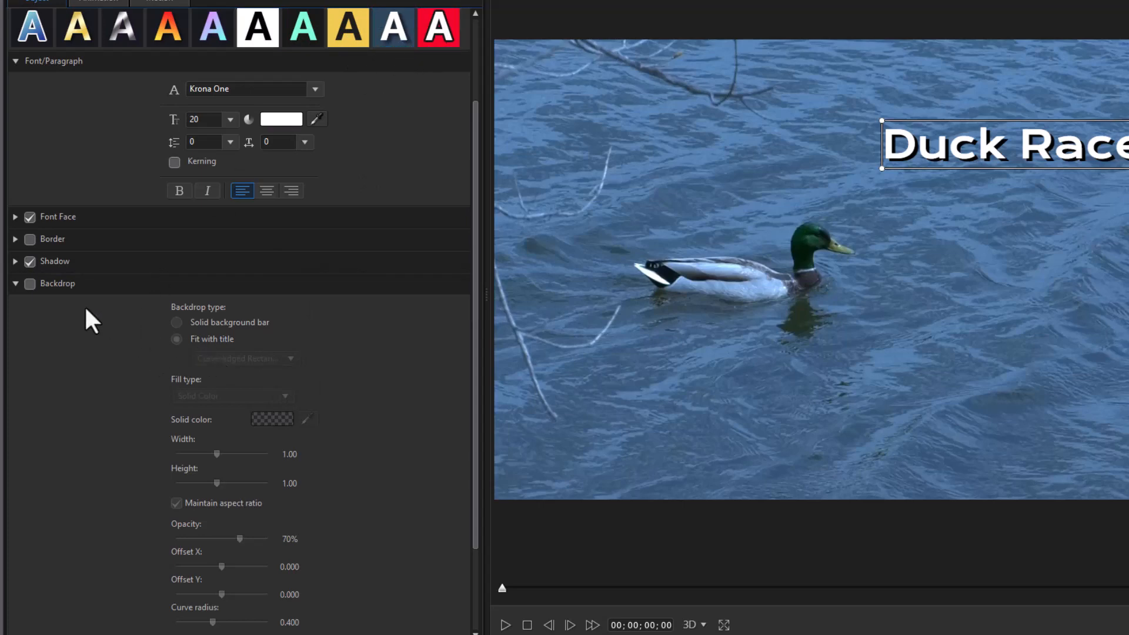
click(28, 284)
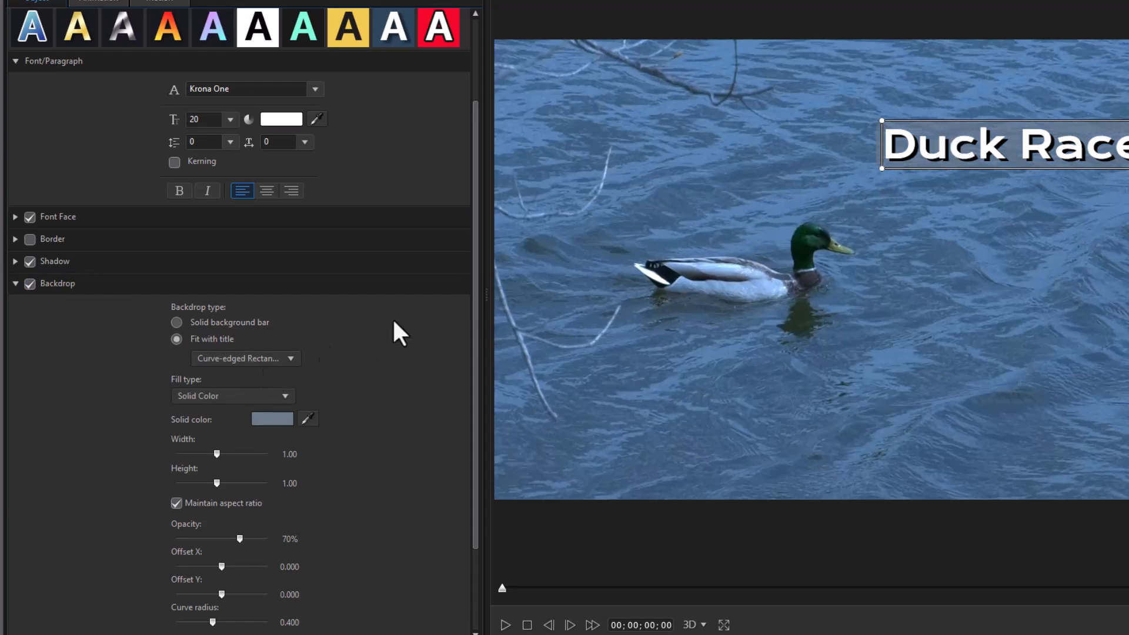
drag(952, 118, 626, 117)
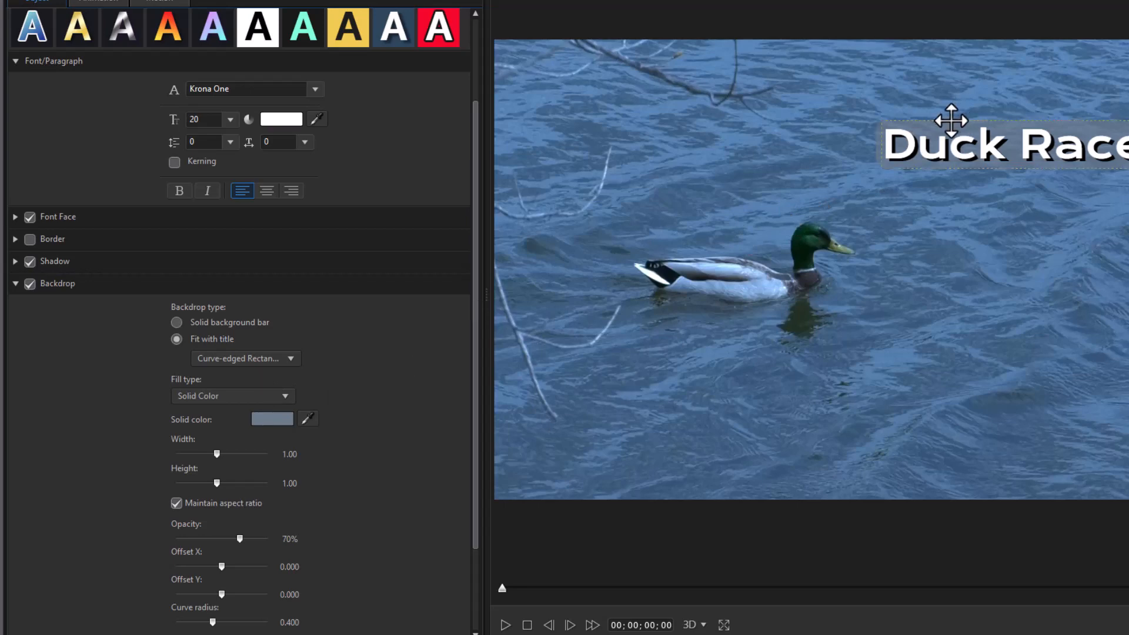
drag(690, 94, 693, 95)
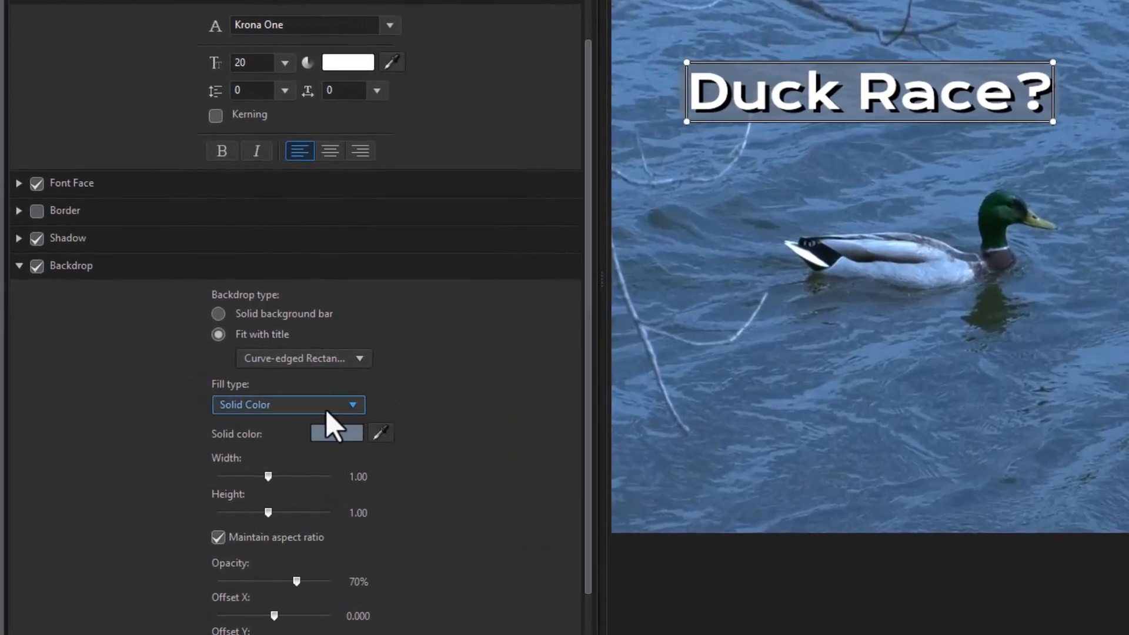
Try the solid background bar, return the backdrop to Fit with title, and look through its shape and fill options, keeping Solid Color
click(220, 316)
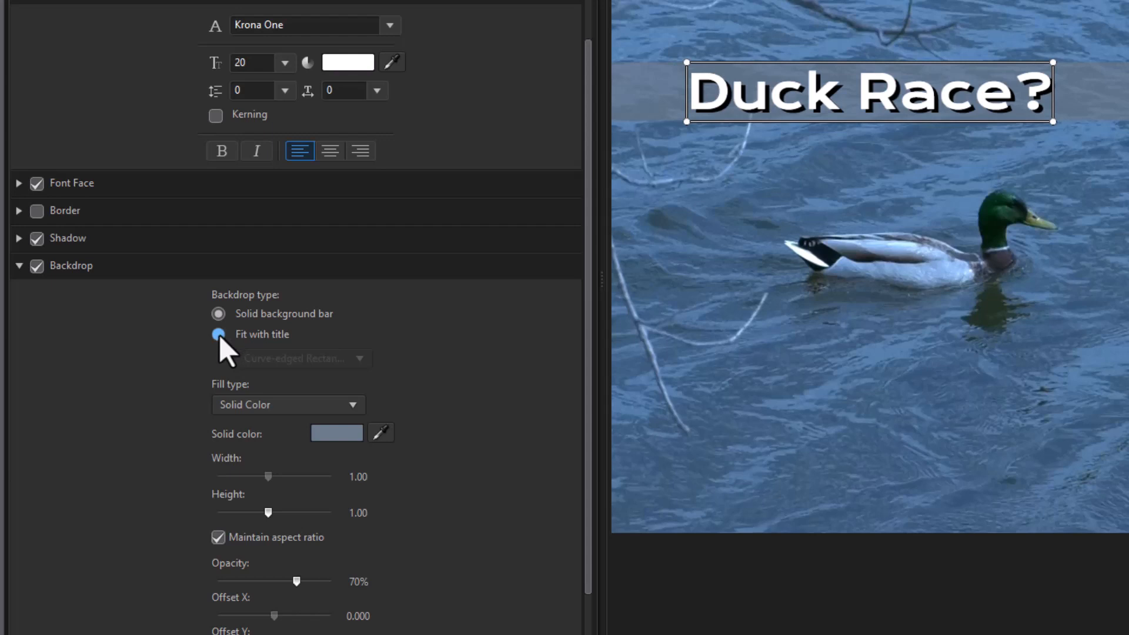
click(219, 334)
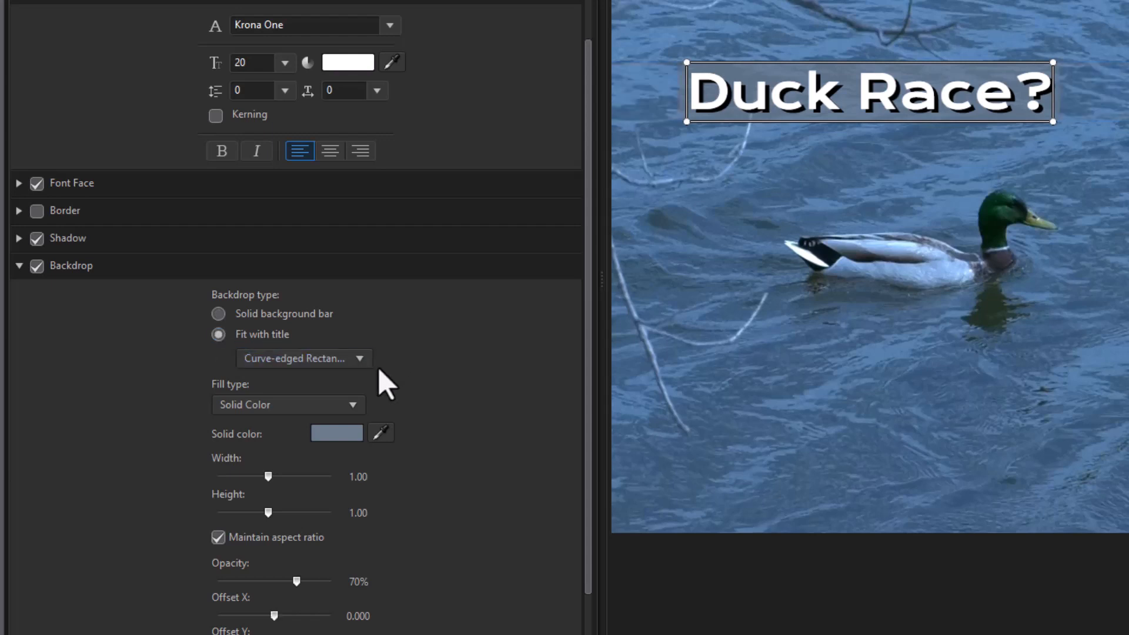
click(359, 356)
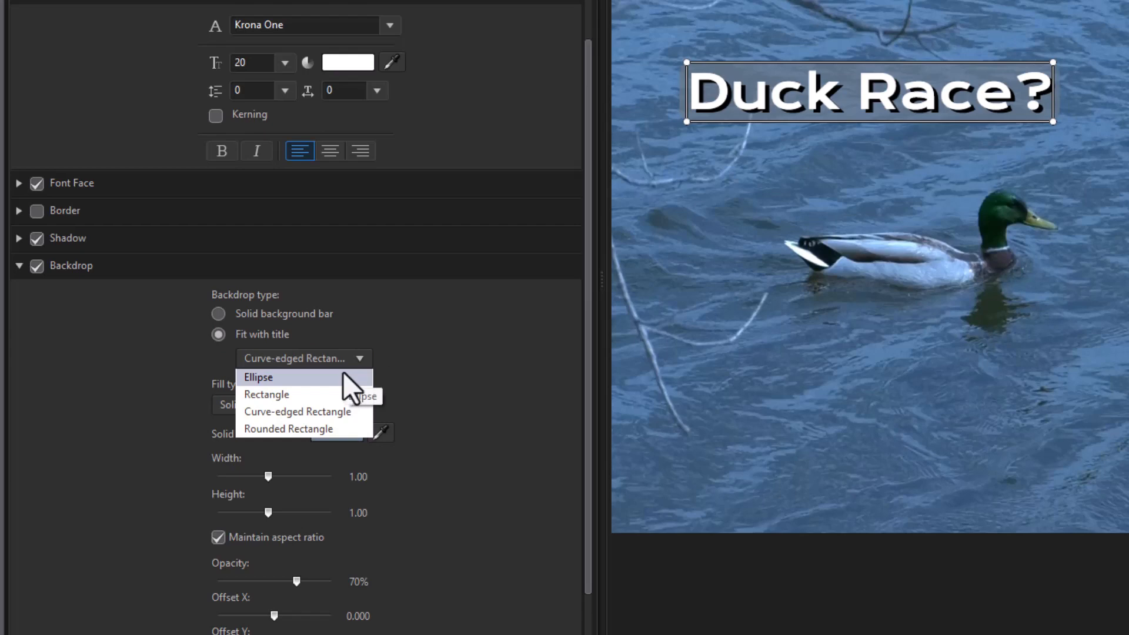
click(414, 334)
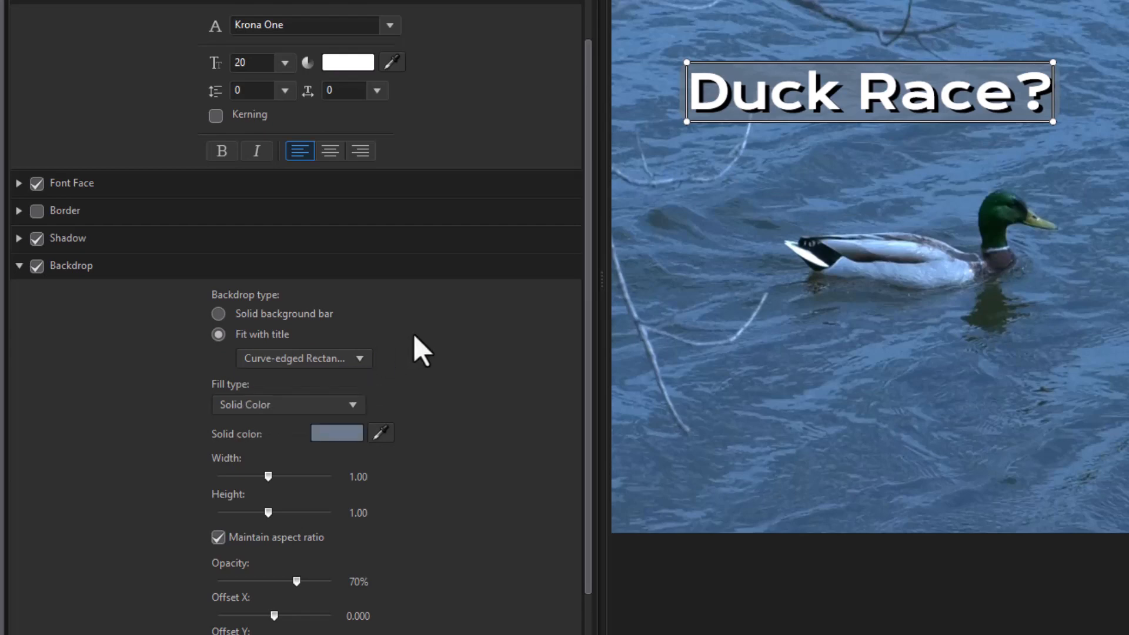
click(358, 403)
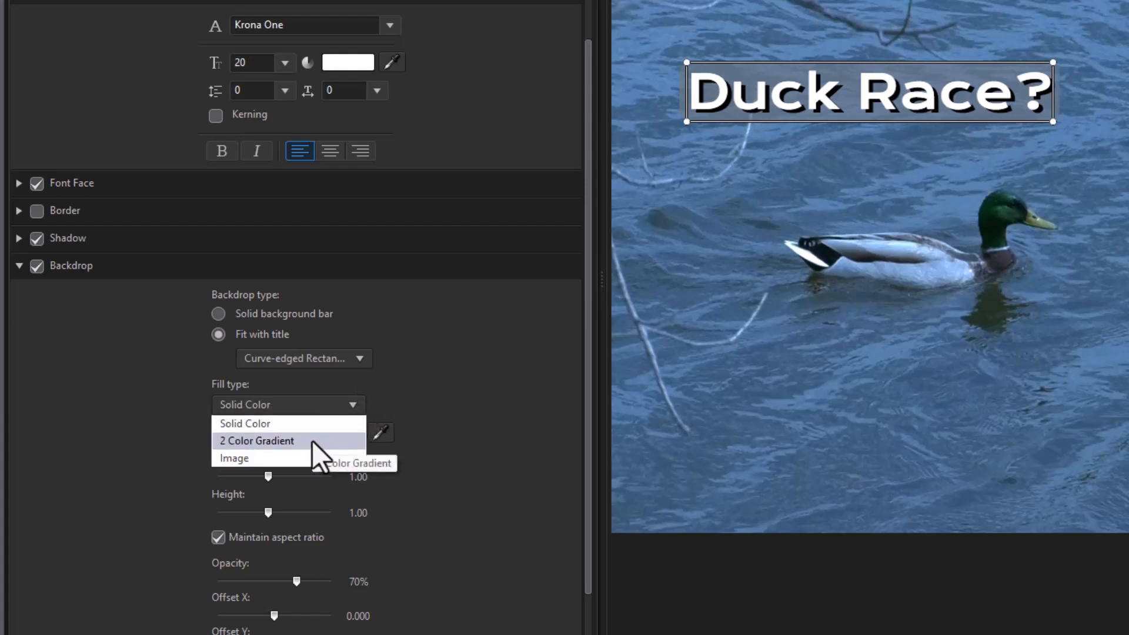
click(333, 427)
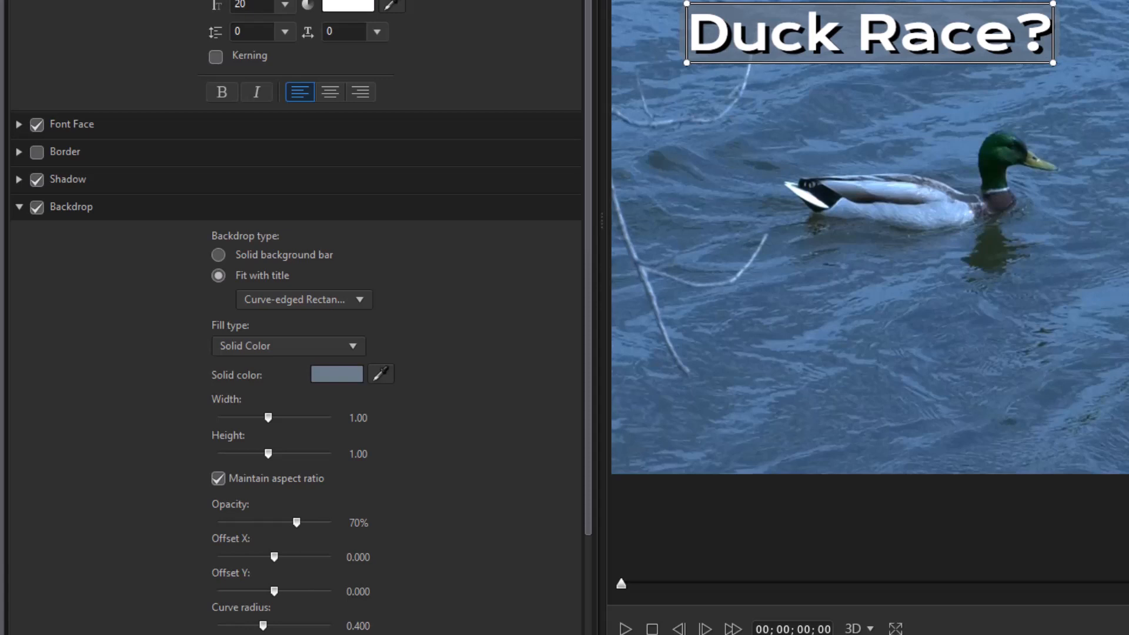
Turn off the title's backdrop and try out the reflection effect on the text, leaving it disabled
click(38, 208)
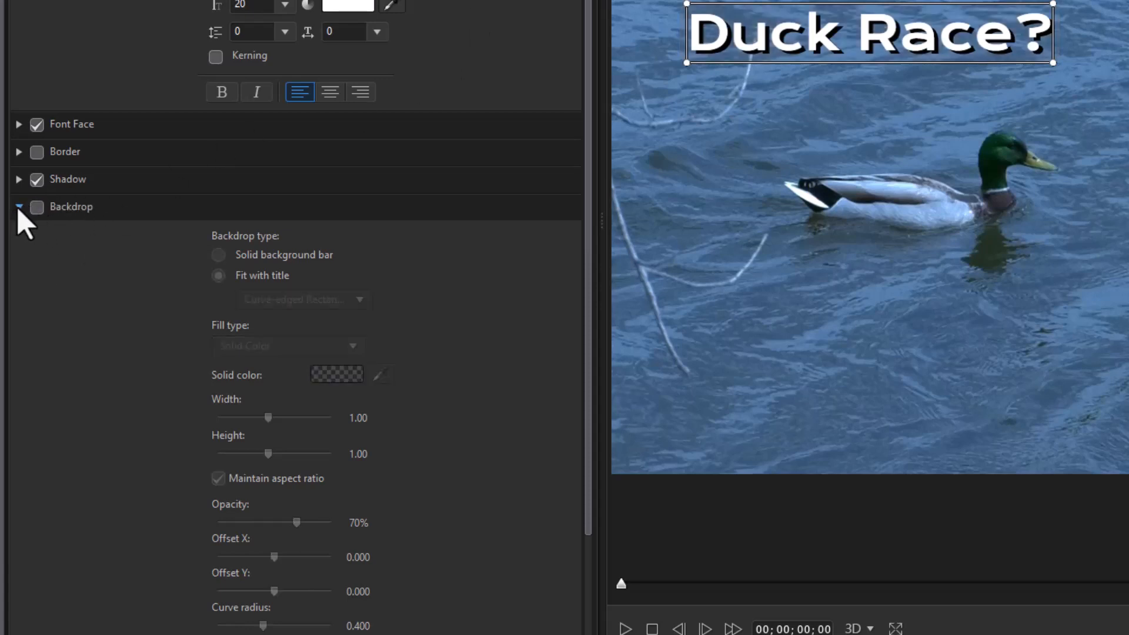
click(18, 206)
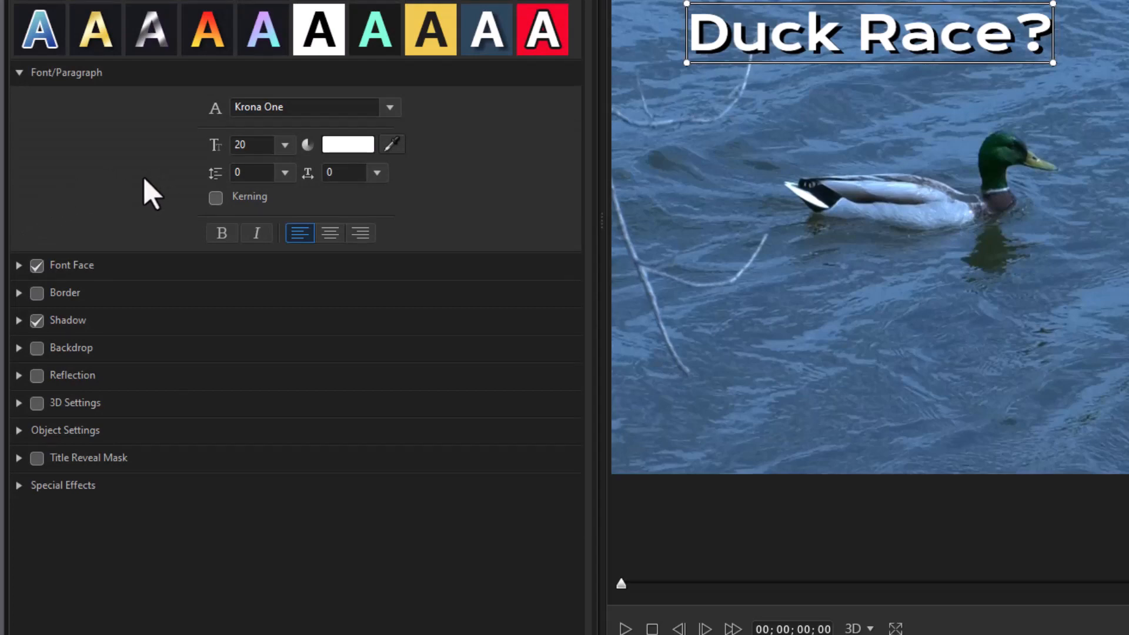
click(36, 376)
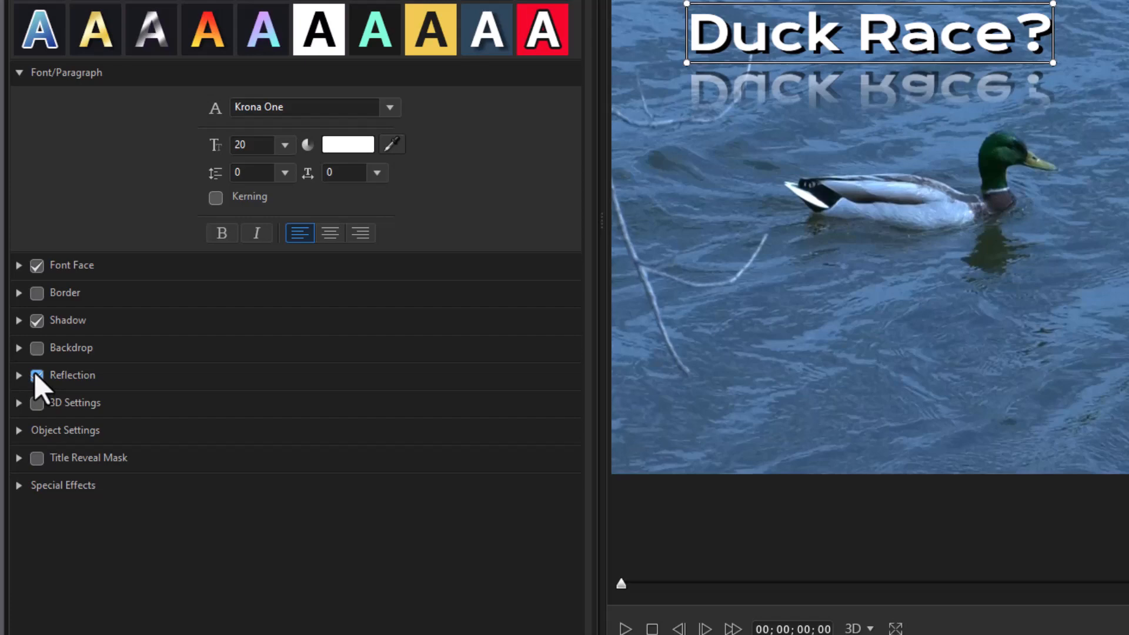
click(36, 375)
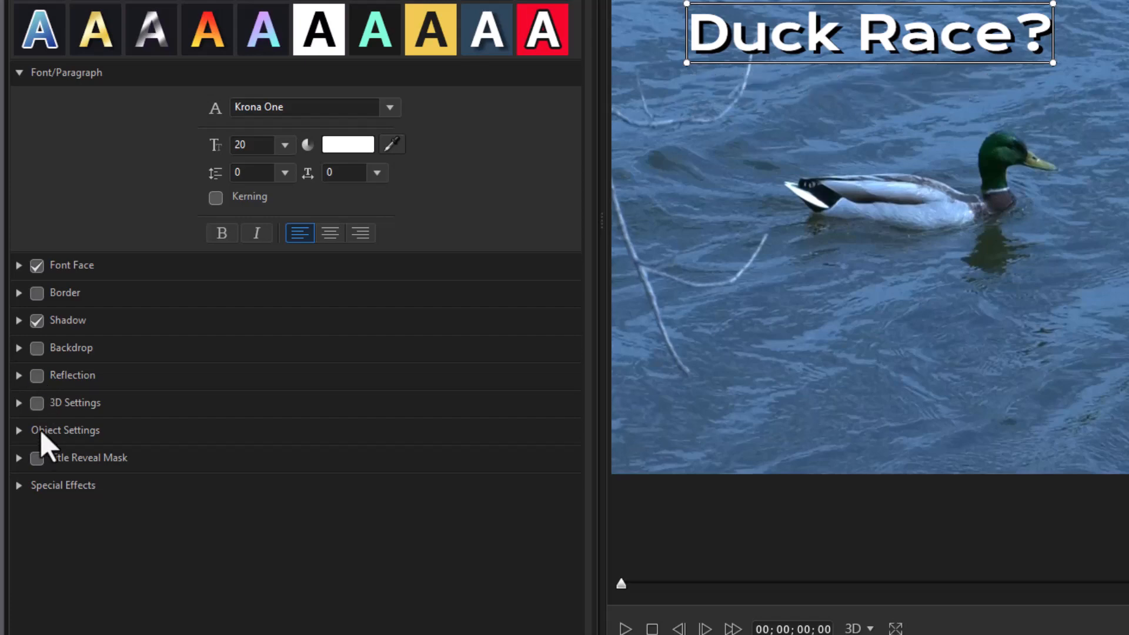
Examine the Title Reveal Mask, animation and motion path settings available for the title
click(19, 458)
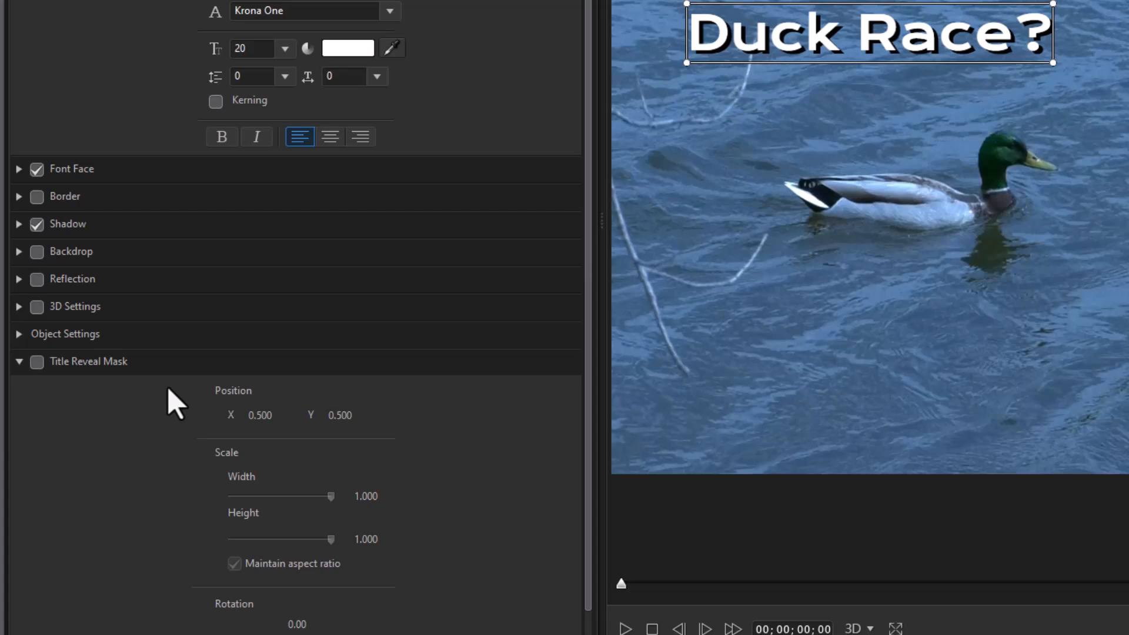
click(19, 361)
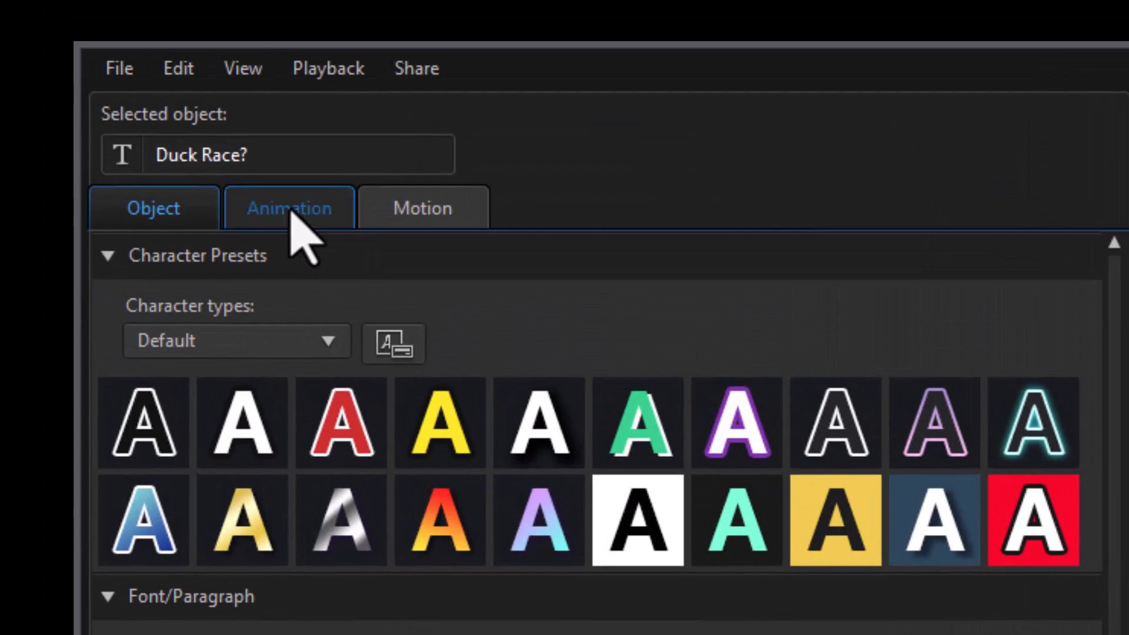
click(291, 210)
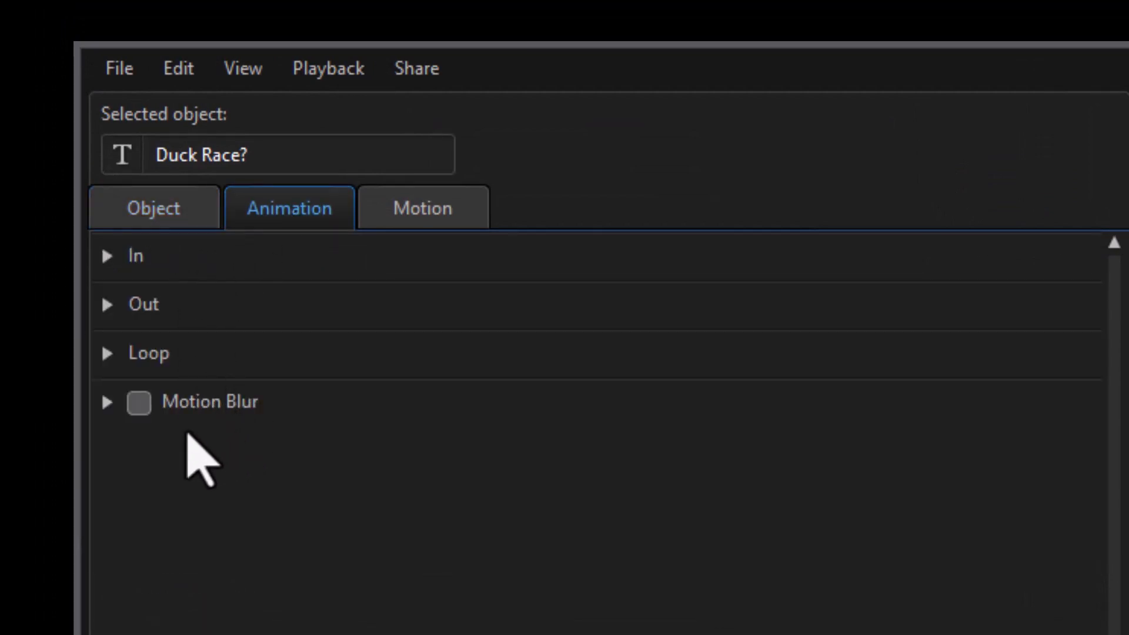
click(133, 409)
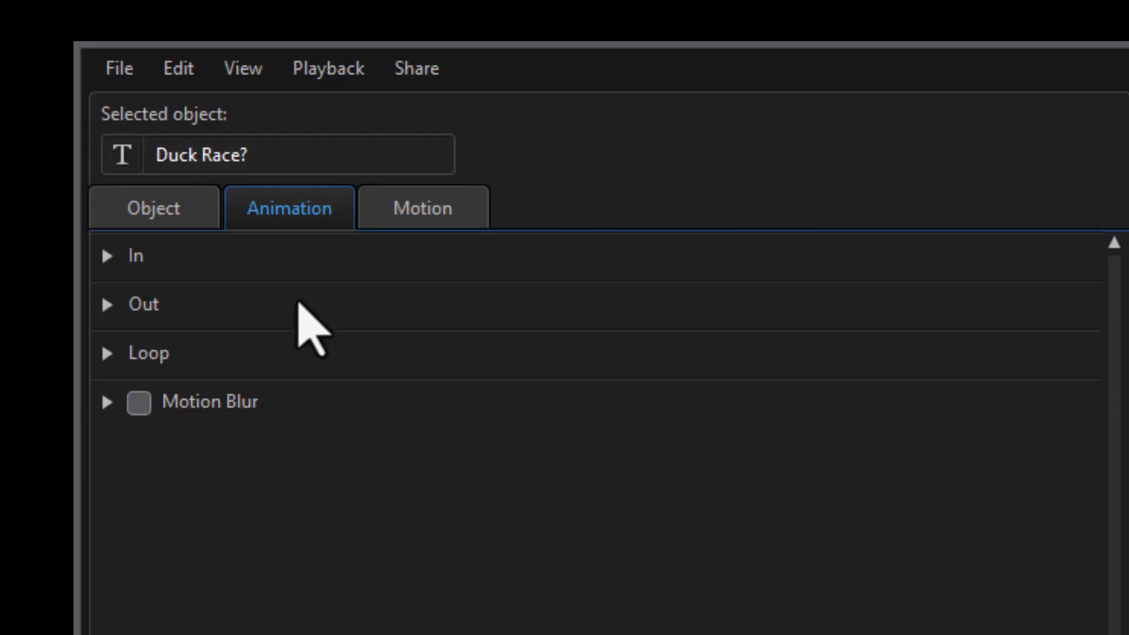
click(453, 215)
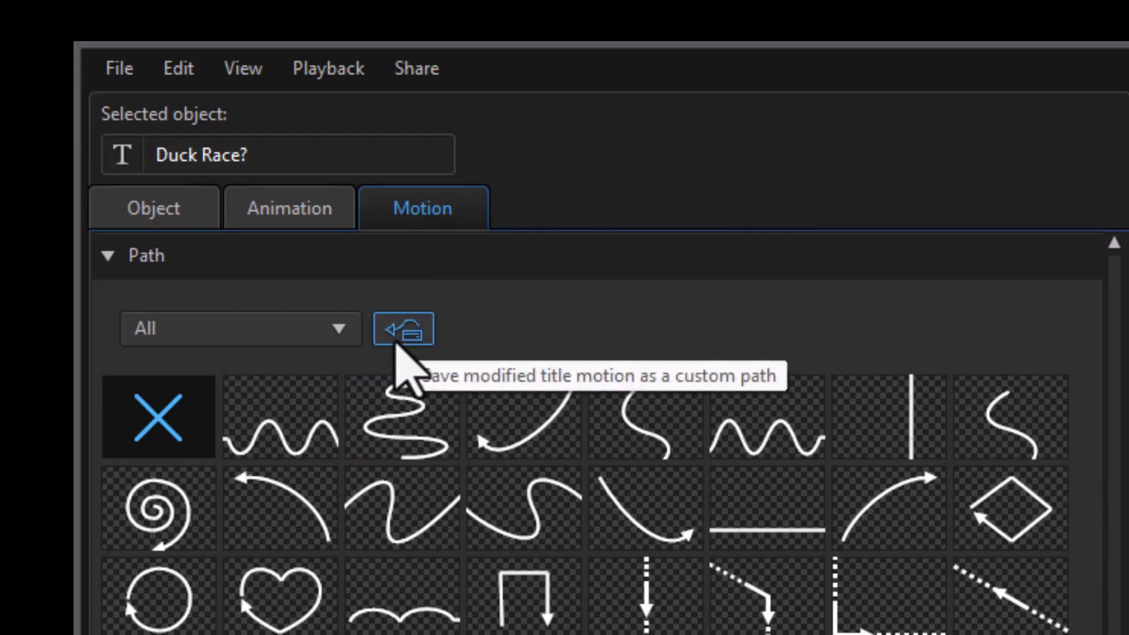
click(171, 222)
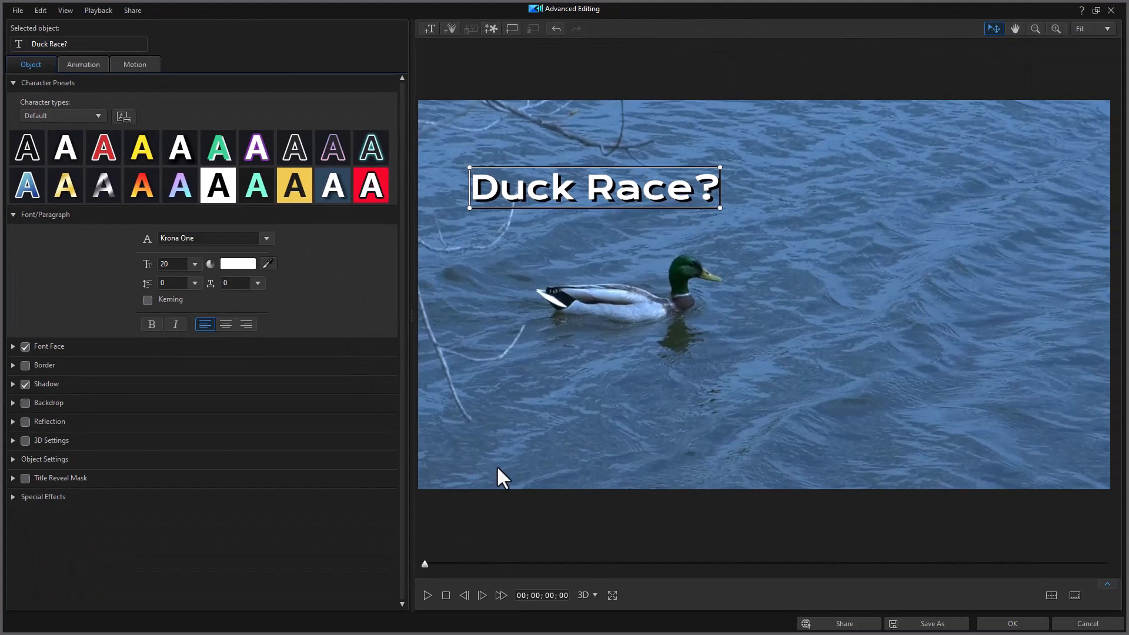
Show the keyframe timeline for the Duck Race? title and apply the Squeeze animation as its In effect
click(1107, 585)
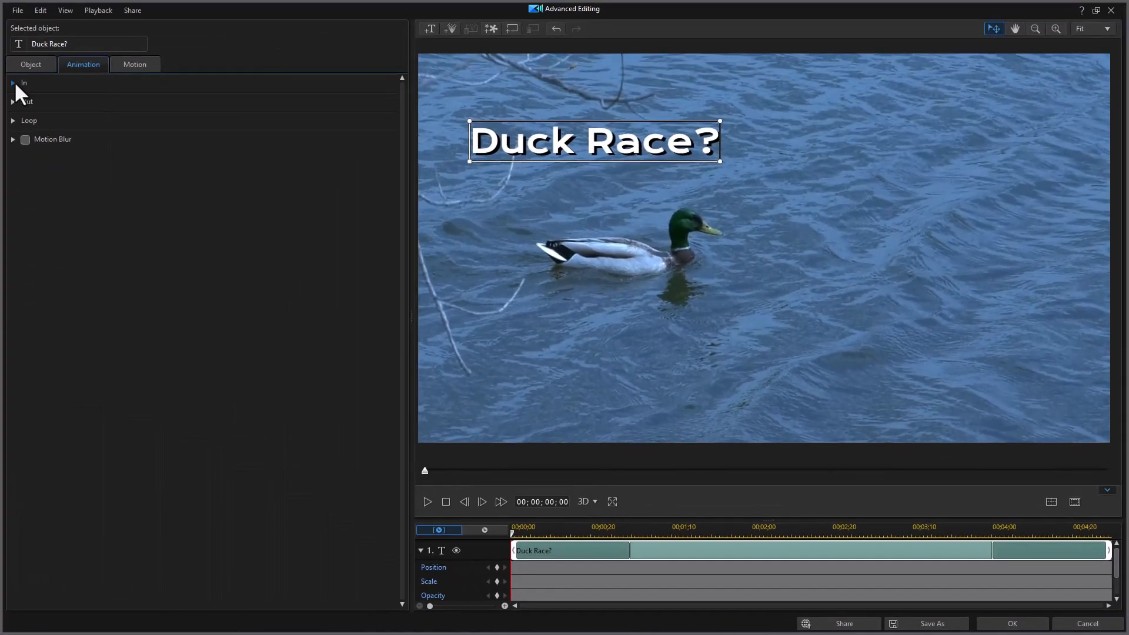
click(15, 83)
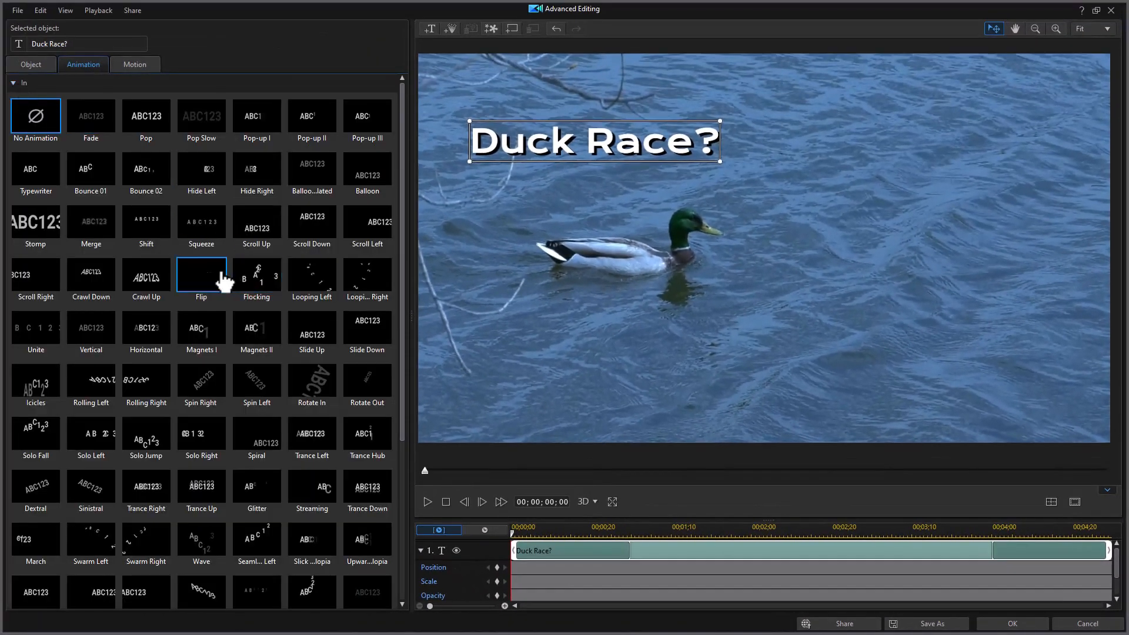
click(207, 224)
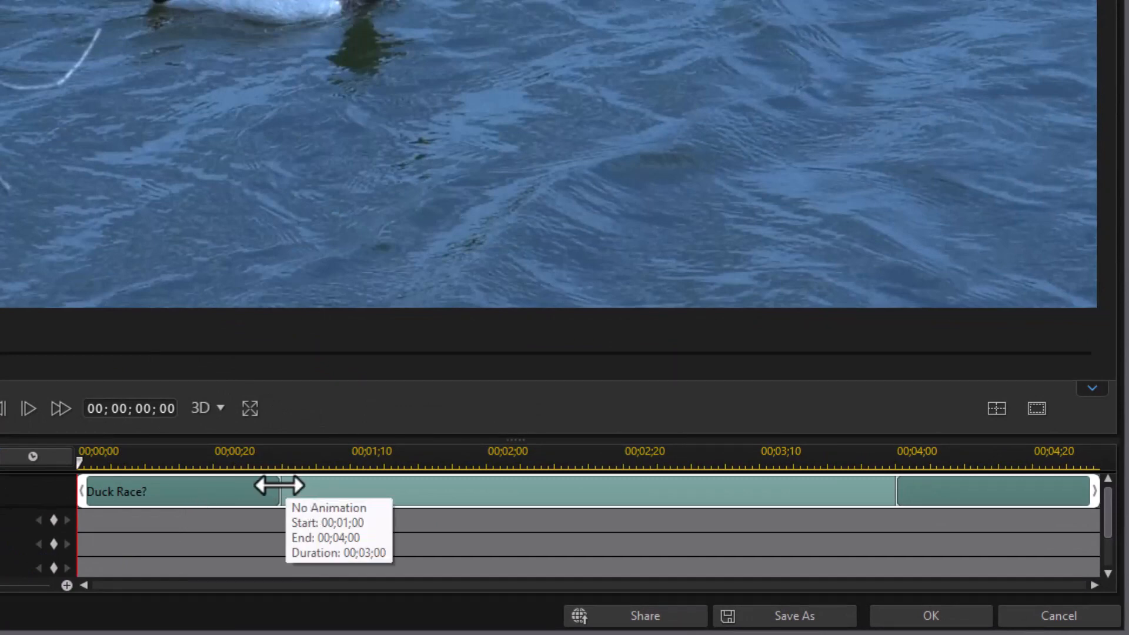
Lengthen the Duck Race? title's In phase to end at about 00;01;19 and make its Out phase start at about 00;03;16
drag(279, 485, 406, 488)
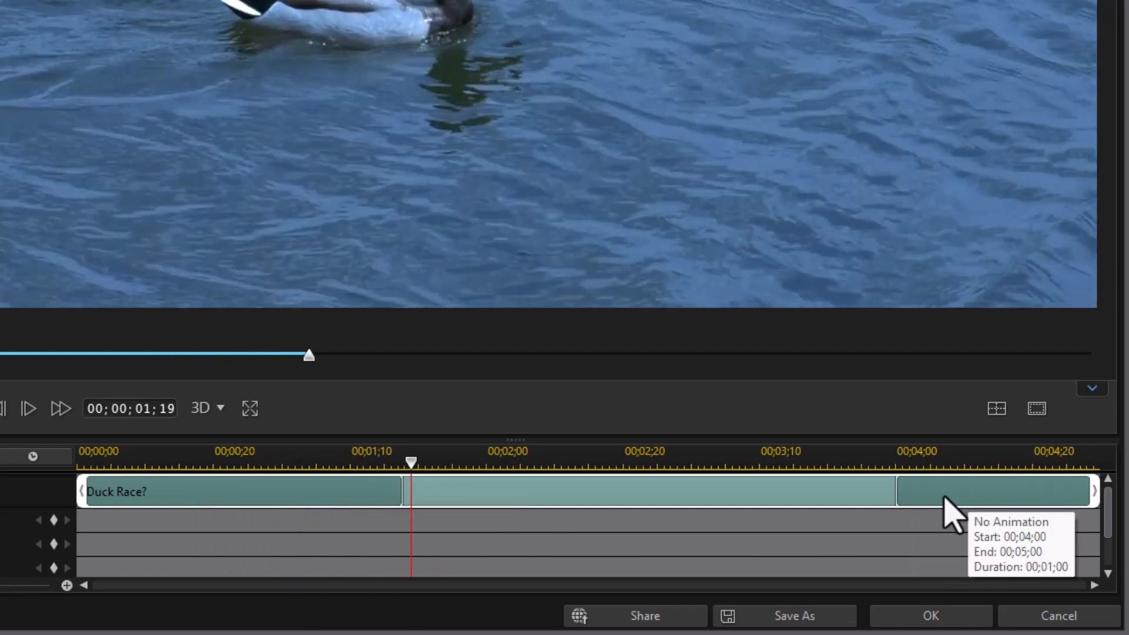
drag(896, 494, 800, 529)
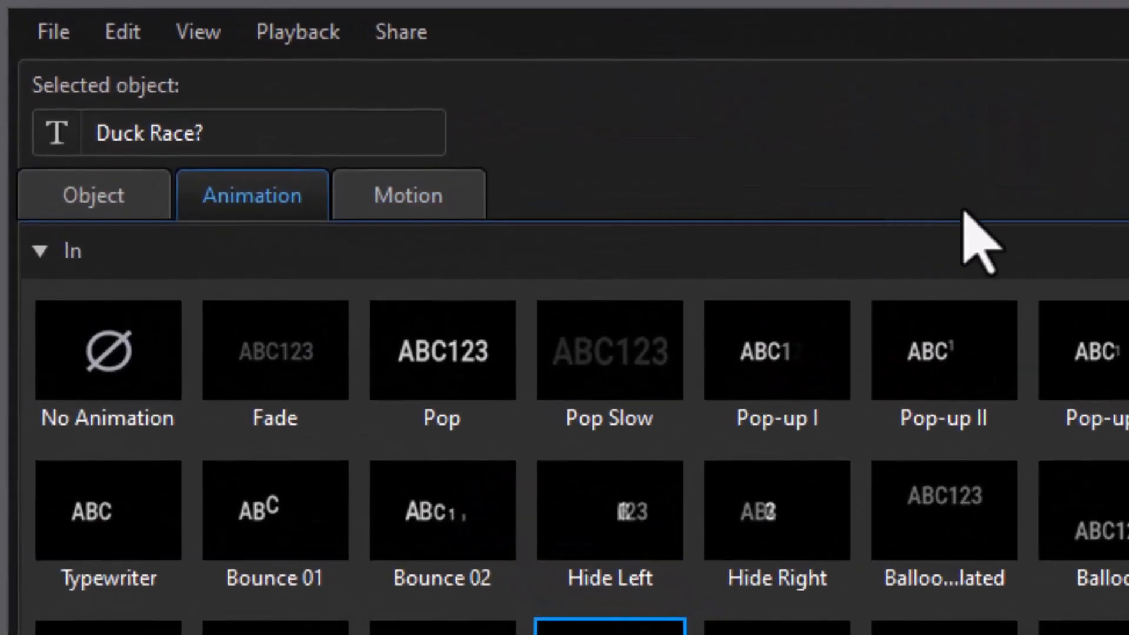
Add a second title "duck 2" placed below and ahead of the duck, and a third title "third" in front of the duck
click(81, 201)
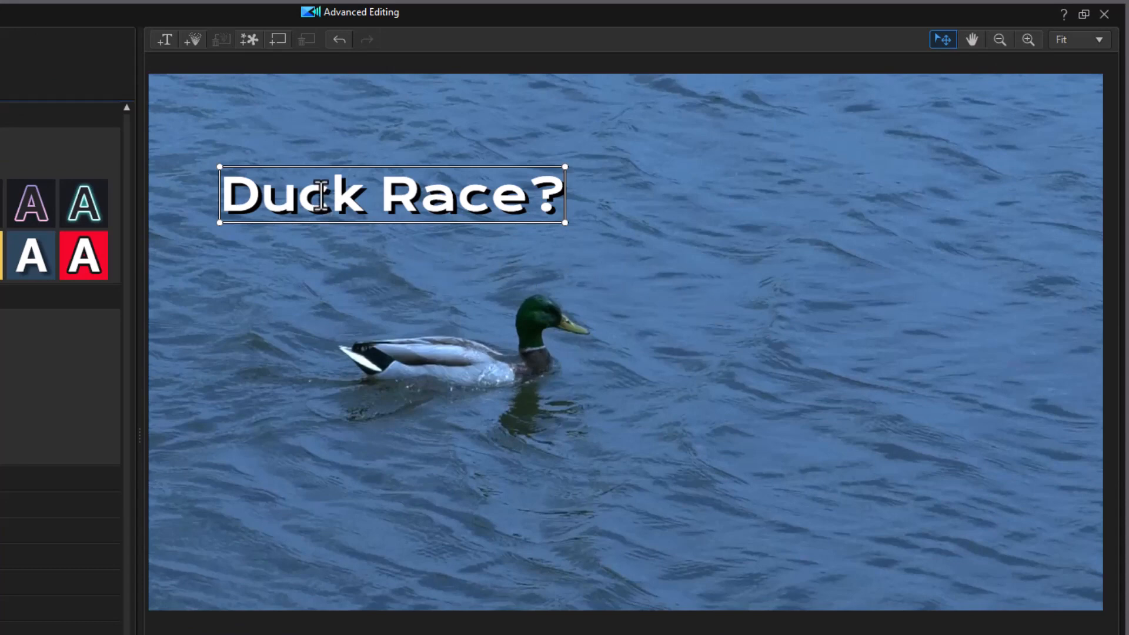
click(161, 37)
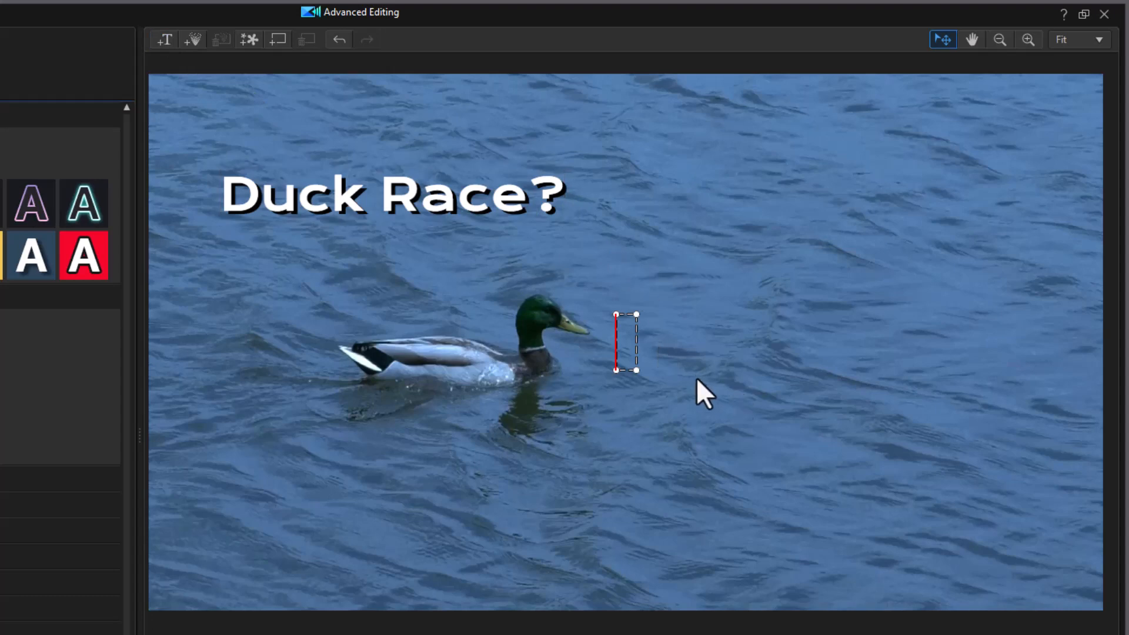
text(duck 2)
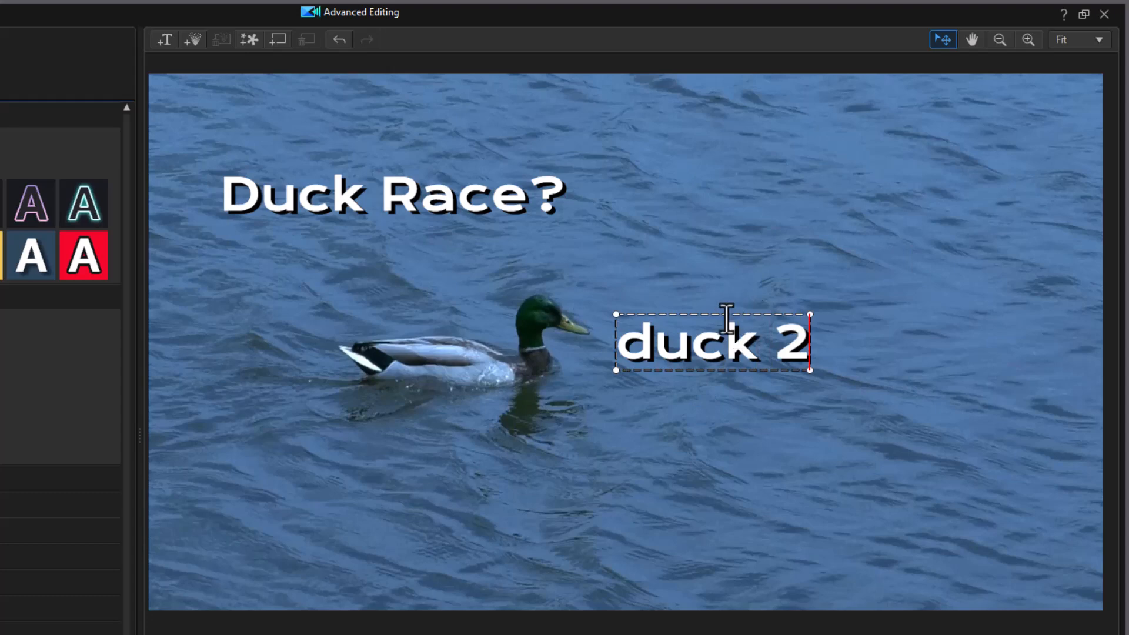
drag(731, 312, 740, 486)
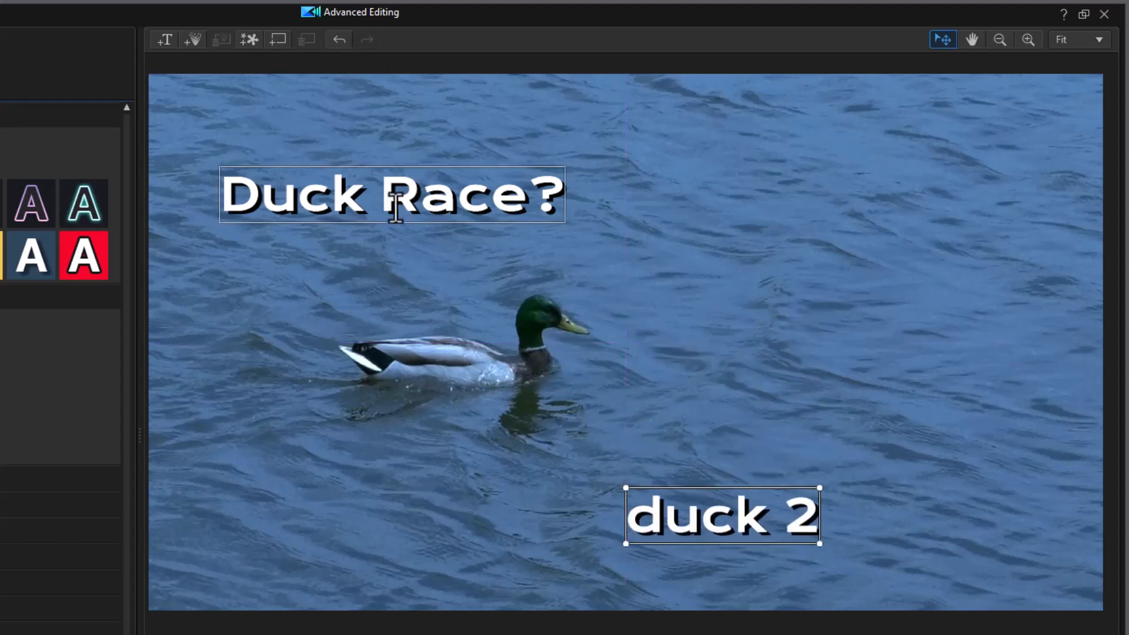
click(165, 40)
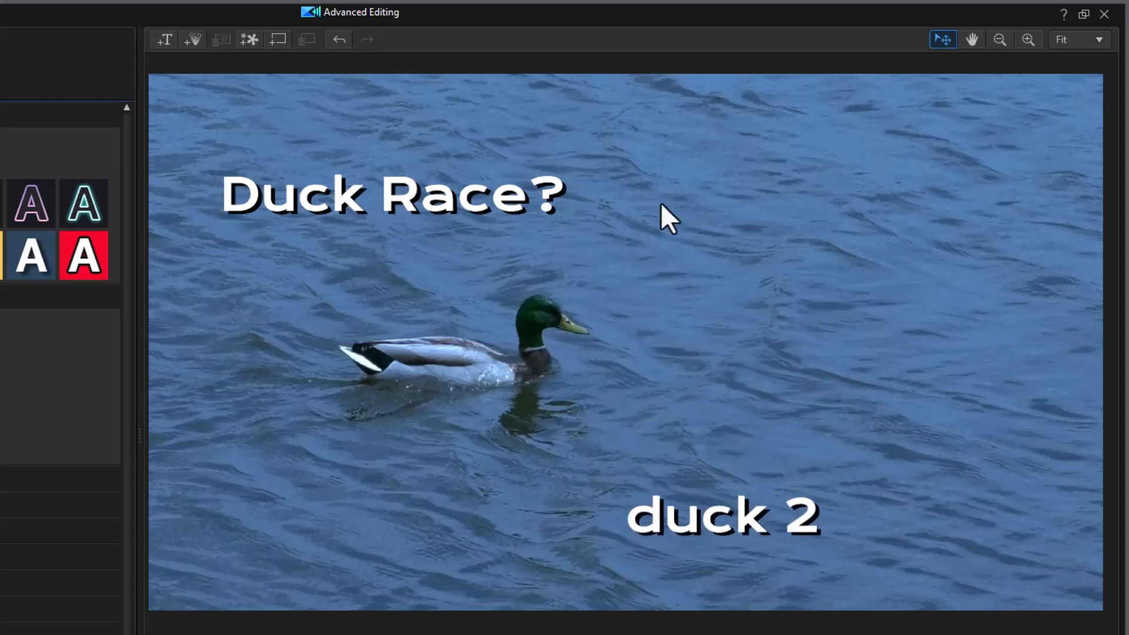
text(third)
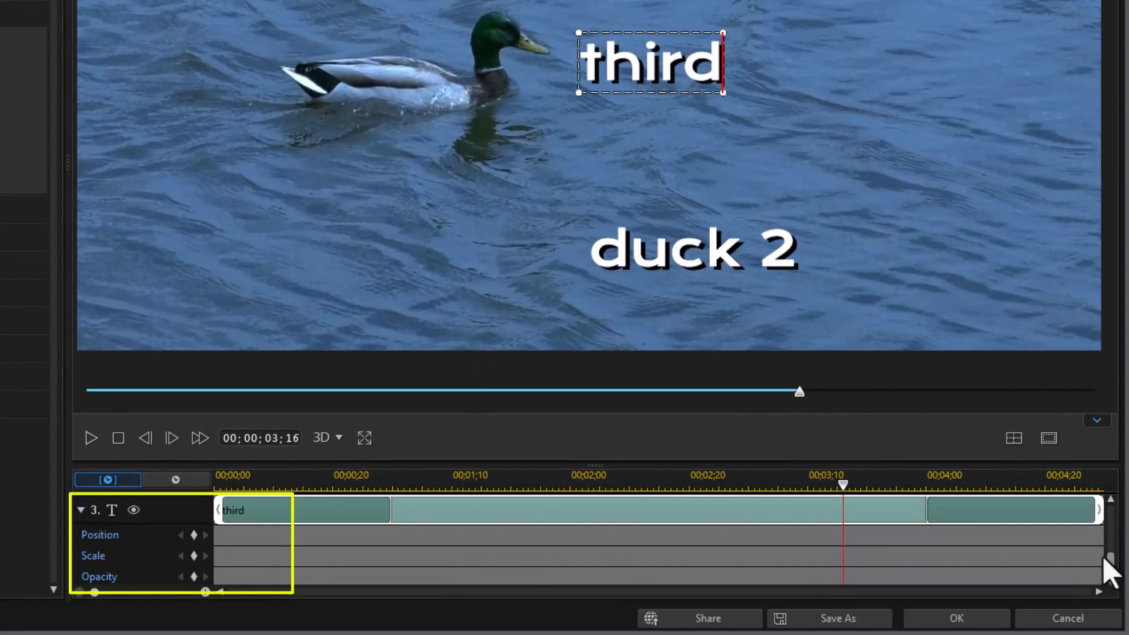
Collapse the keyframe rows of all three title tracks so Duck Race?, duck 2 and third sit together in the timeline
click(81, 510)
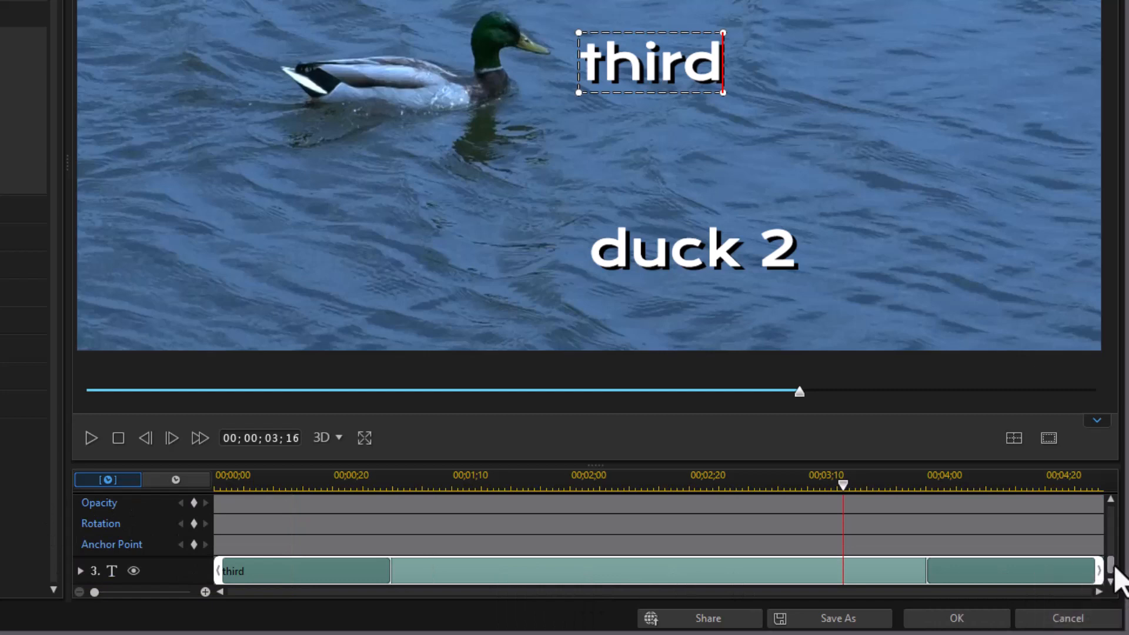
drag(1121, 575, 1124, 524)
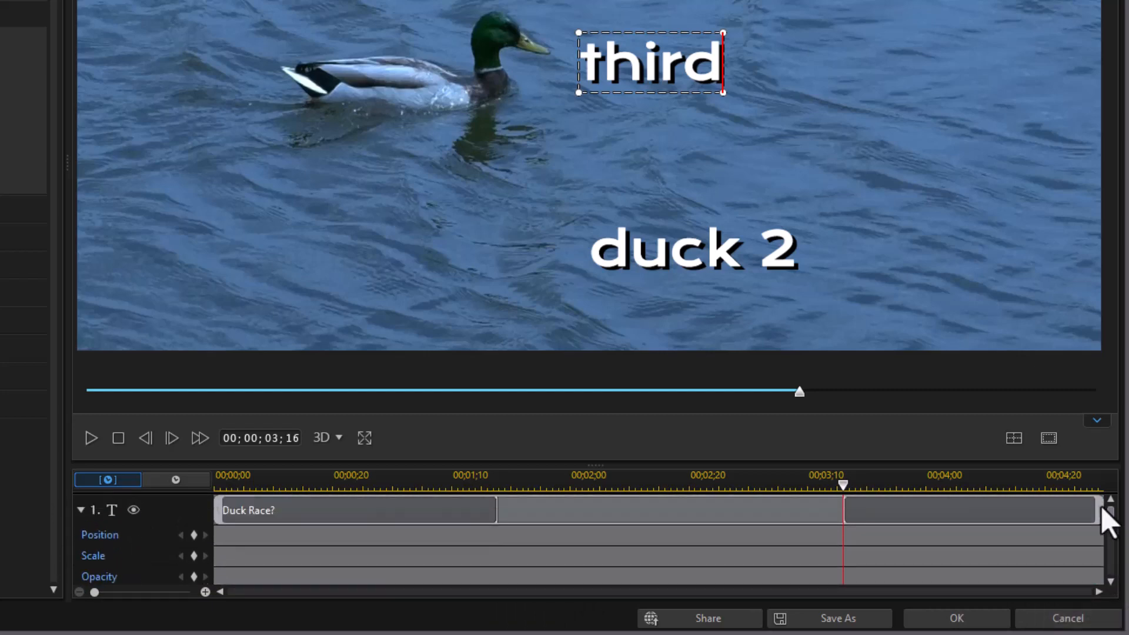
click(82, 510)
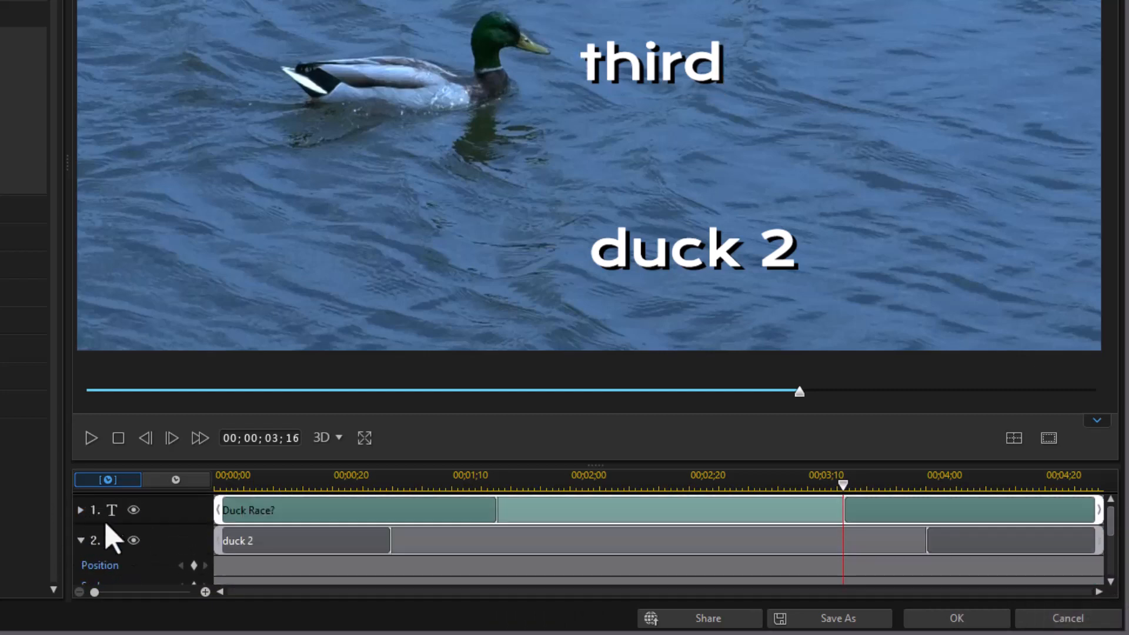
click(81, 540)
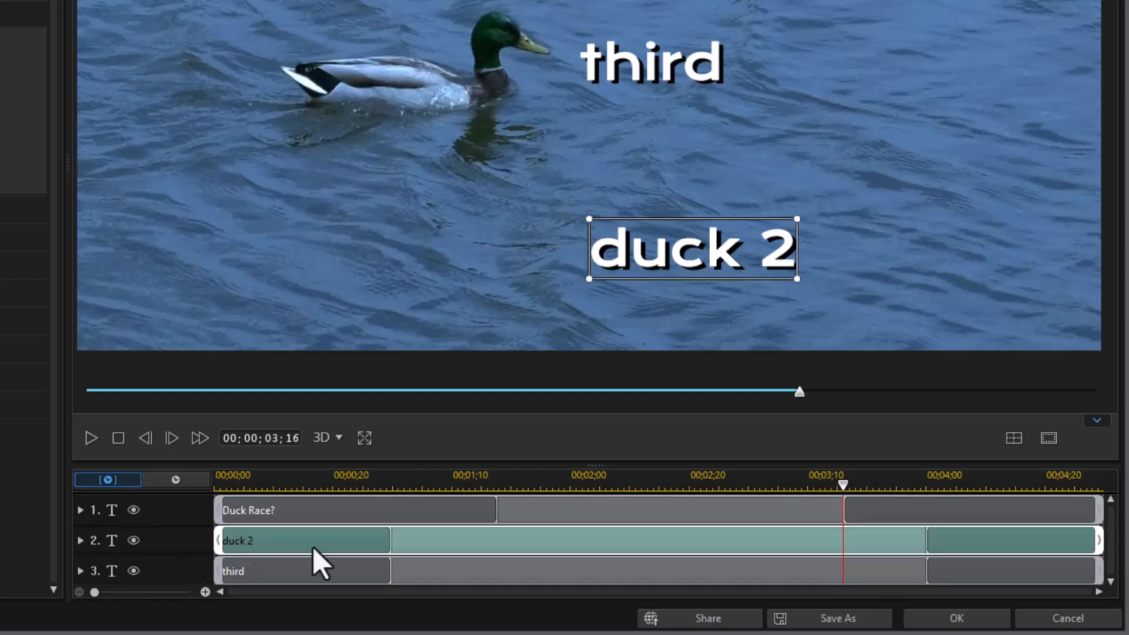